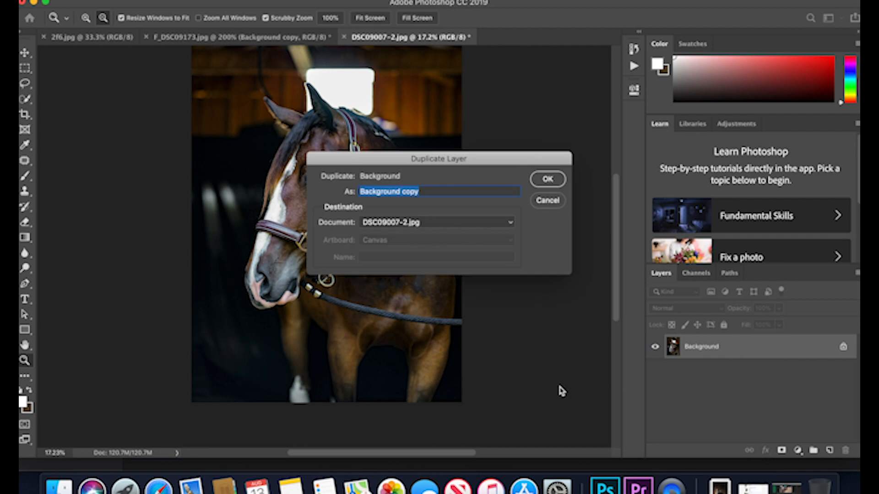
# Duplicate the Background layer into the same document under the name "Eye".
pyautogui.write('Eye')
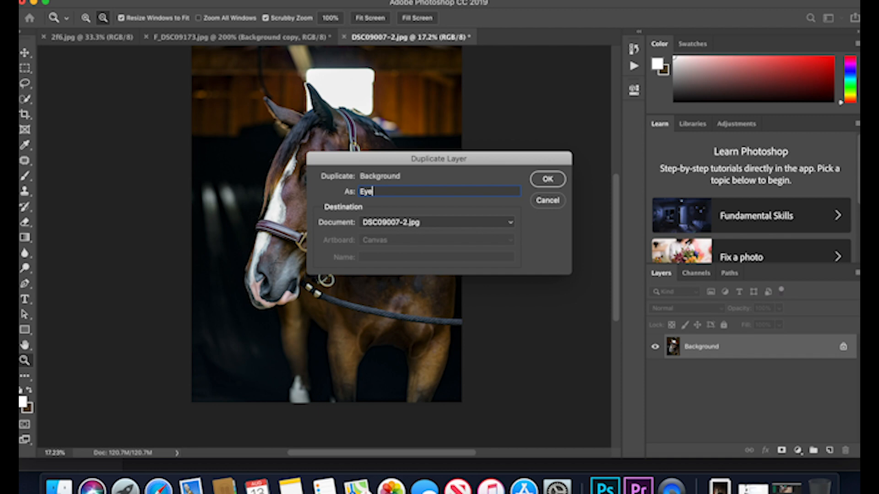
pyautogui.press('Return')
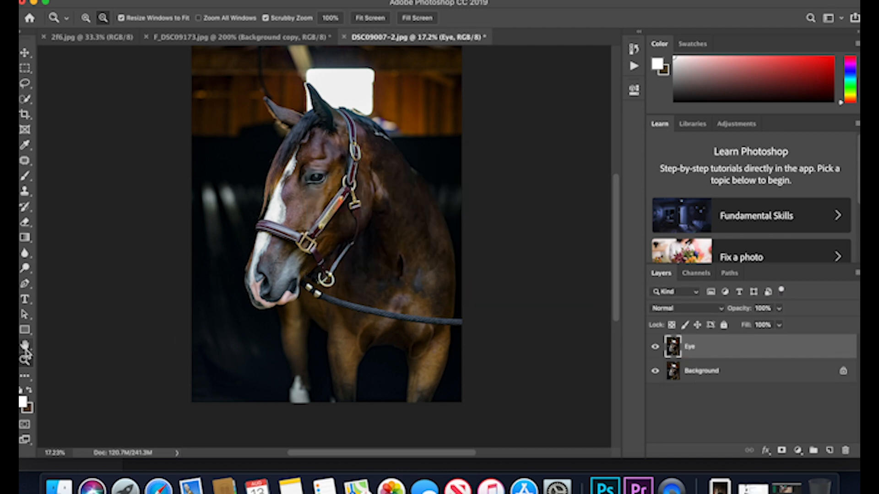
# Sample the dark blue inside the horse's eye as the Brush tool's foreground color.
pyautogui.click(87, 18)
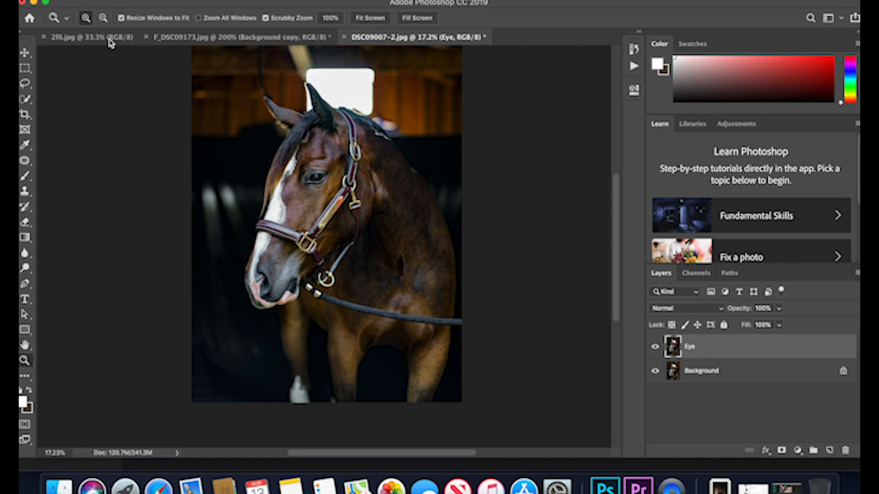
pyautogui.click(301, 173)
pyautogui.click(301, 173)
pyautogui.click(300, 173)
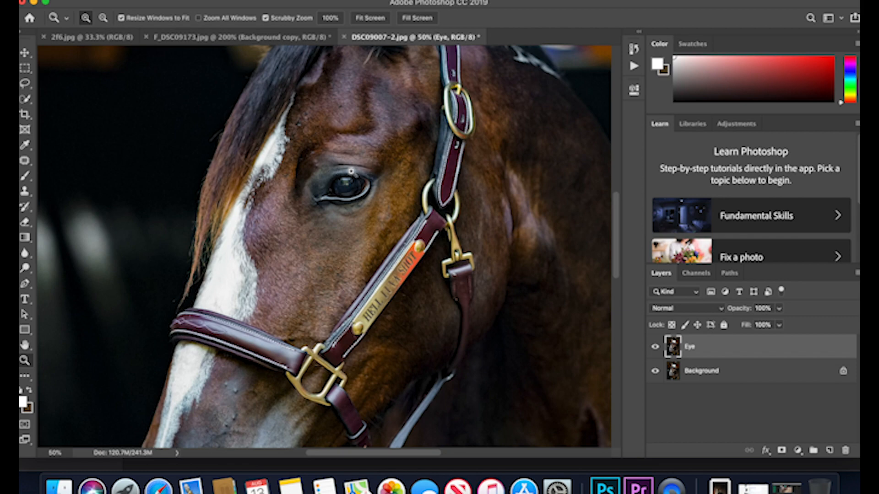
pyautogui.click(351, 171)
pyautogui.click(344, 189)
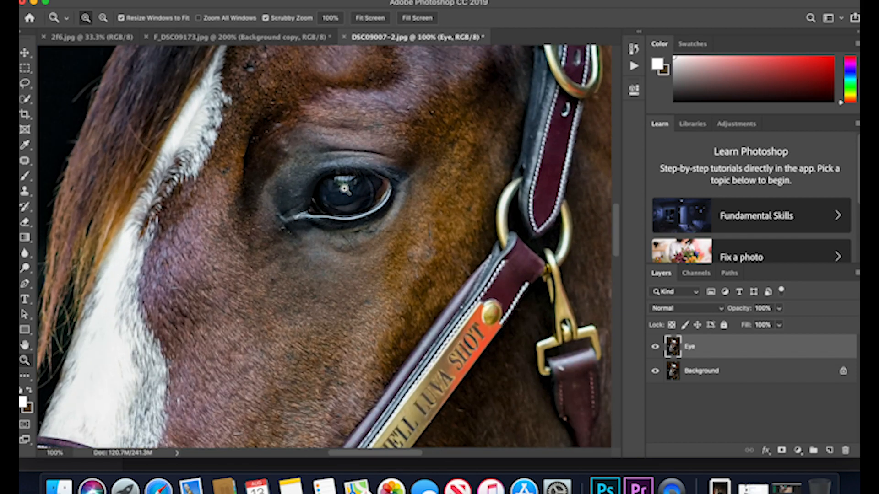
pyautogui.click(344, 188)
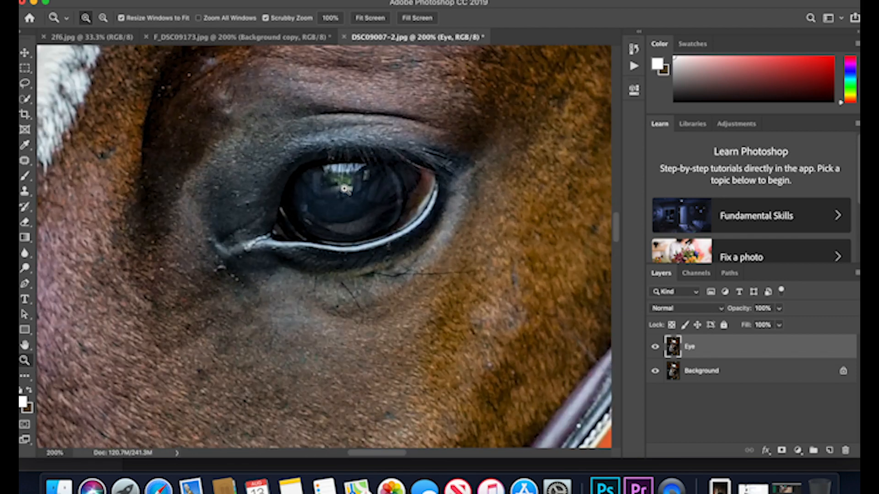
pyautogui.scroll(1, 344, 188)
pyautogui.hscroll(1, 344, 188)
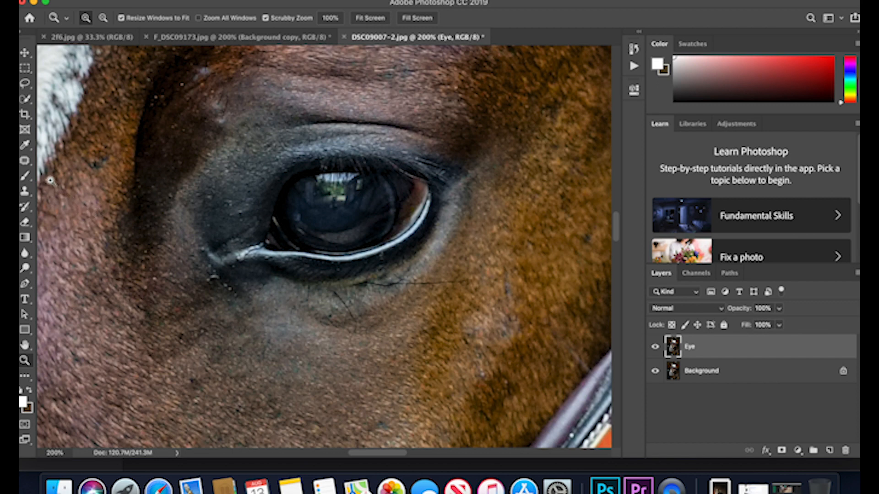
pyautogui.click(26, 178)
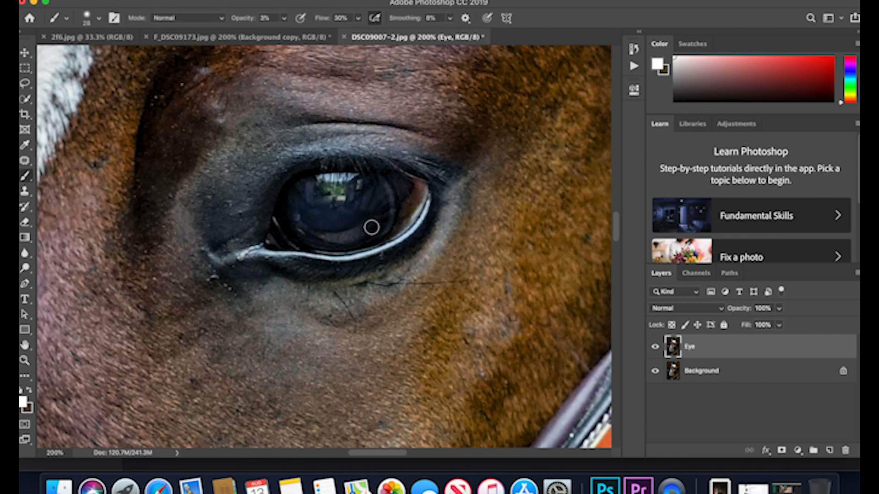
pyautogui.moveTo(384, 216)
pyautogui.mouseDown()
pyautogui.moveTo(320, 233)
pyautogui.moveTo(289, 215)
pyautogui.moveTo(375, 202)
pyautogui.moveTo(346, 206)
pyautogui.mouseUp()
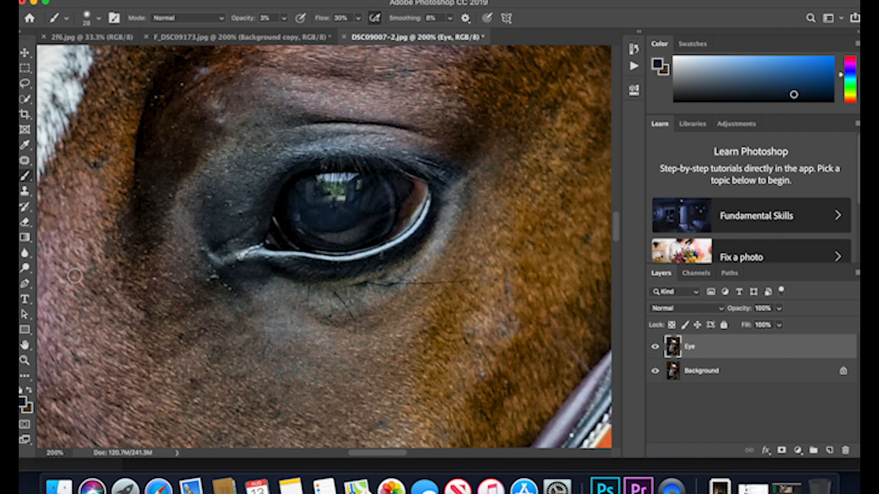
# Set the foreground color to the golden brown 734f01 and return to the Brush tool.
pyautogui.click(22, 403)
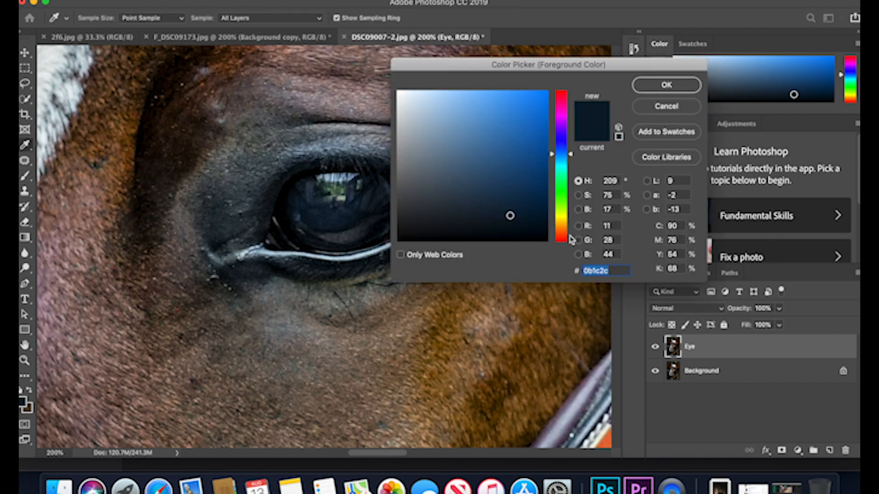
pyautogui.moveTo(570, 156); pyautogui.dragTo(570, 225)
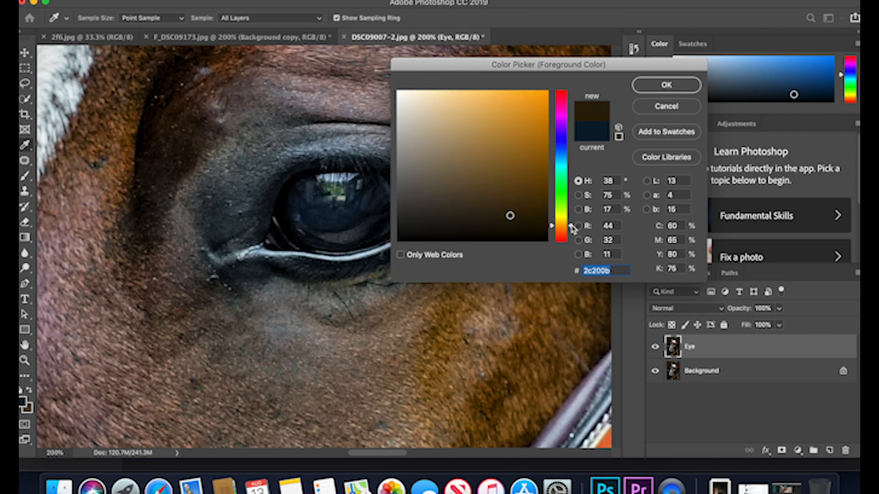
pyautogui.moveTo(573, 227); pyautogui.dragTo(572, 226)
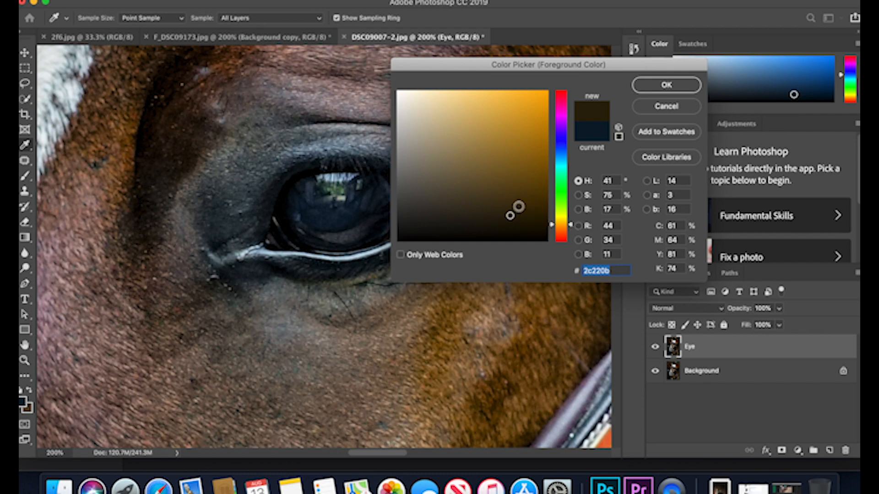
pyautogui.click(530, 189)
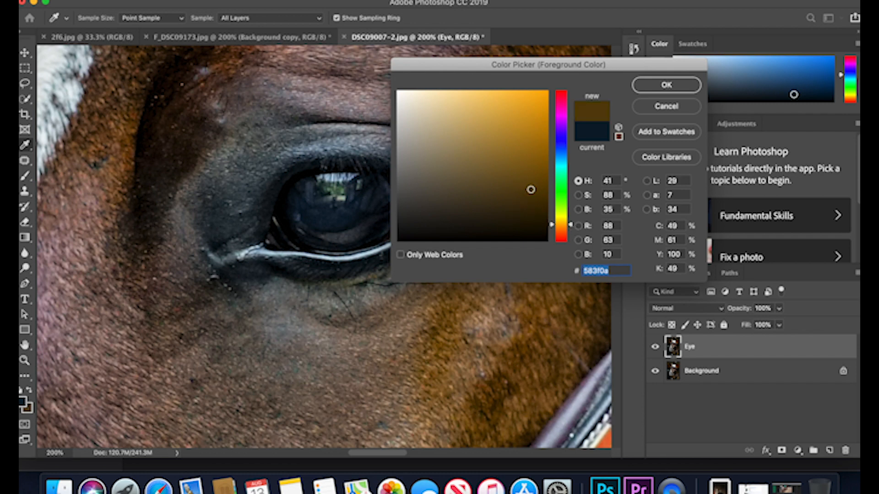
pyautogui.moveTo(534, 188)
pyautogui.mouseDown()
pyautogui.moveTo(548, 180)
pyautogui.moveTo(549, 154)
pyautogui.moveTo(548, 164)
pyautogui.mouseUp()
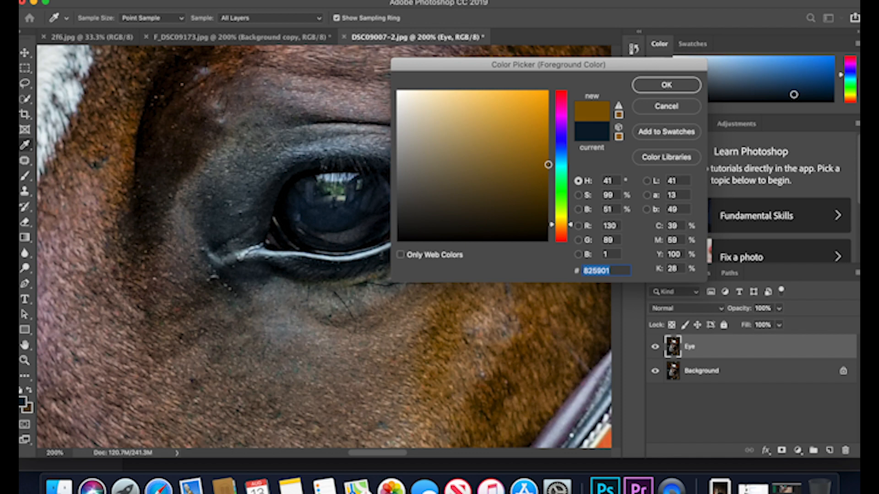
pyautogui.moveTo(548, 164); pyautogui.dragTo(546, 173)
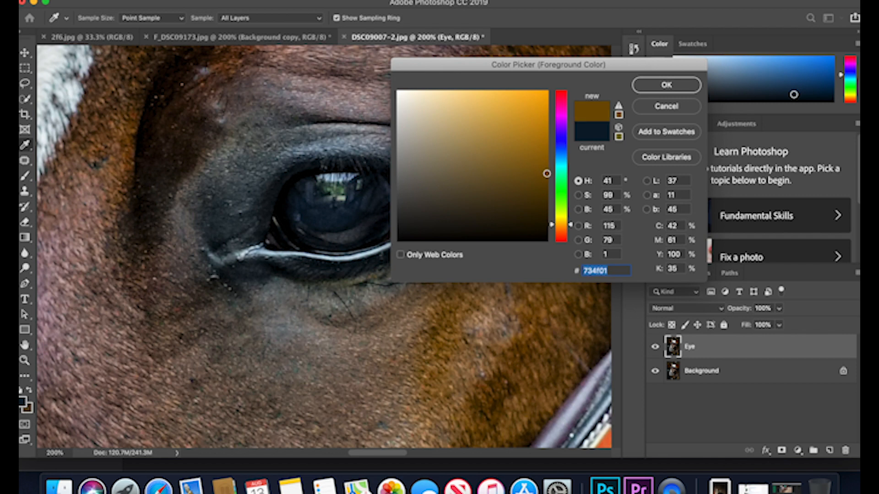
pyautogui.click(676, 89)
pyautogui.press('b')
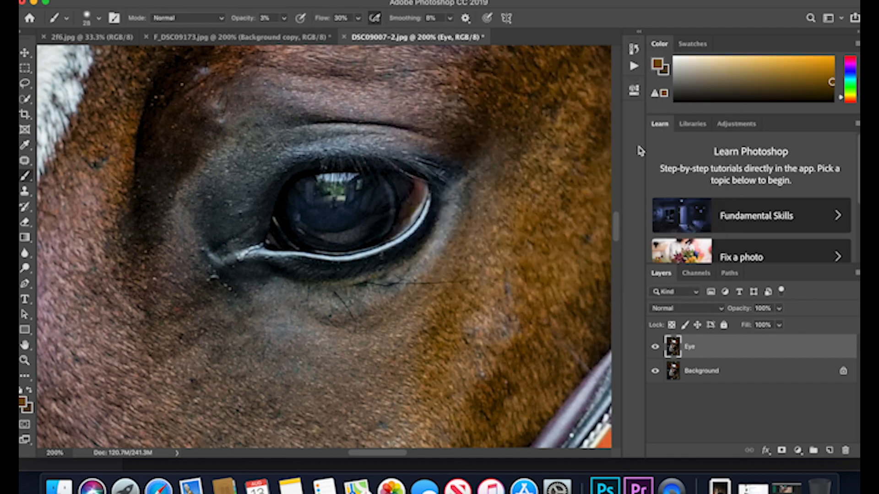
# Set the brush opacity to 17% and paint brown along the lower and rear edge of the iris.
pyautogui.click(284, 20)
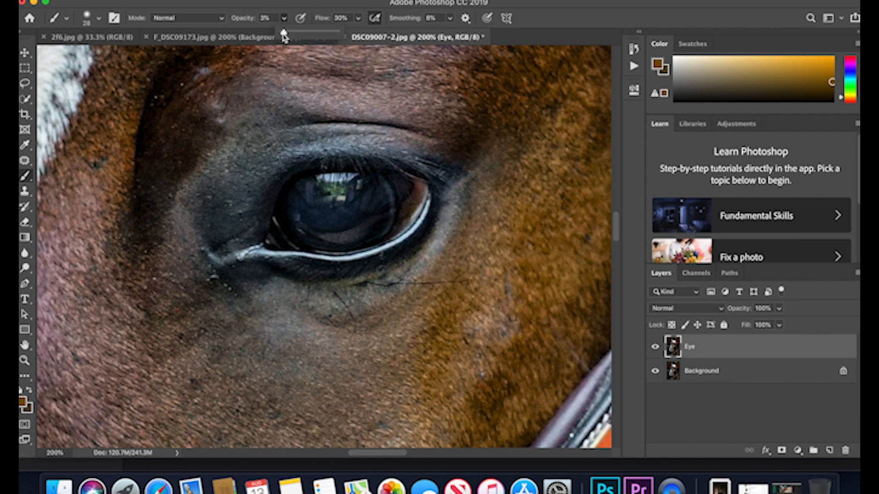
pyautogui.moveTo(287, 33); pyautogui.dragTo(289, 33)
pyautogui.click(558, 14)
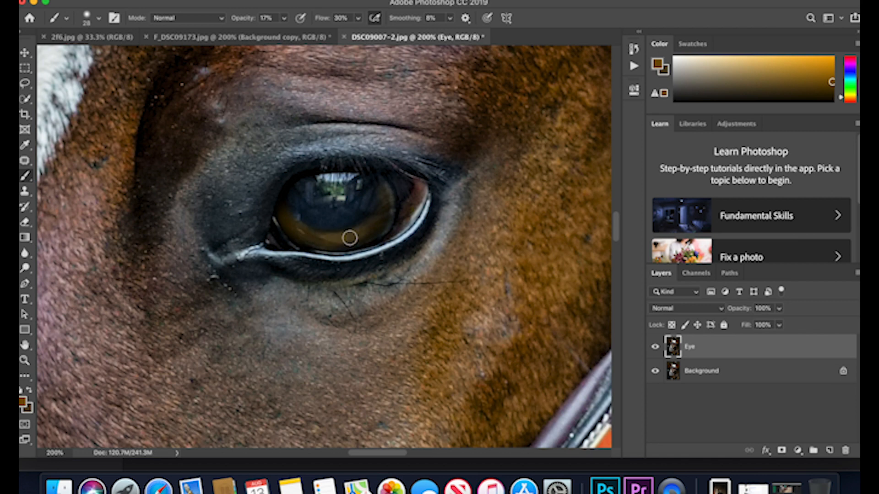
pyautogui.moveTo(384, 190)
pyautogui.mouseDown()
pyautogui.moveTo(381, 226)
pyautogui.moveTo(313, 241)
pyautogui.mouseUp()
# Reduce the brush size to 11 px and extend the brown along the iris's upper rear edge.
pyautogui.click(24, 360)
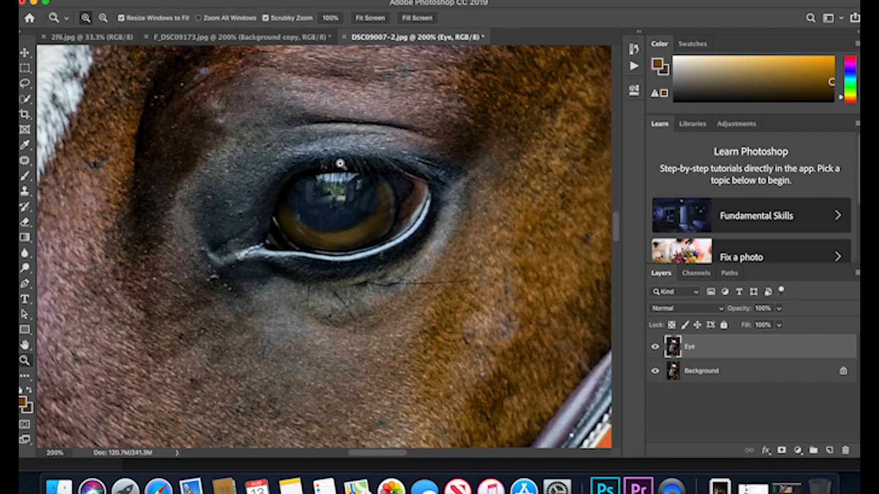
pyautogui.click(403, 209)
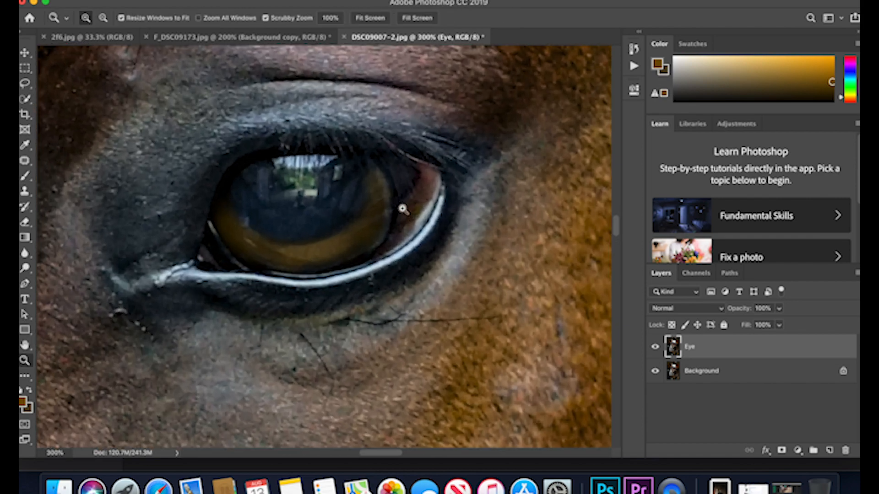
pyautogui.click(403, 209)
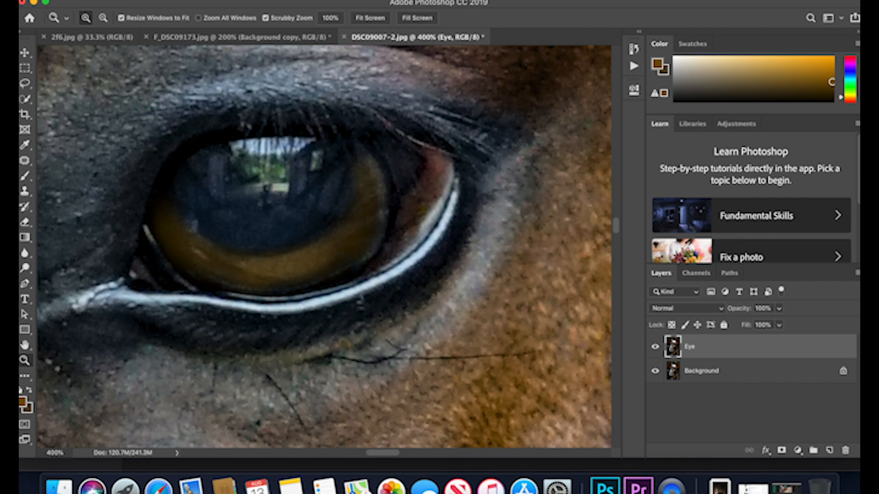
pyautogui.click(26, 183)
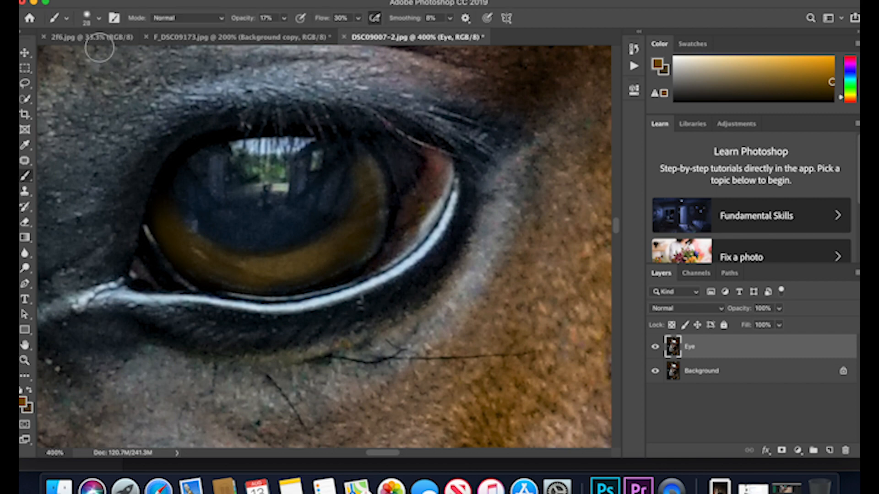
pyautogui.click(88, 23)
pyautogui.moveTo(90, 57); pyautogui.dragTo(89, 57)
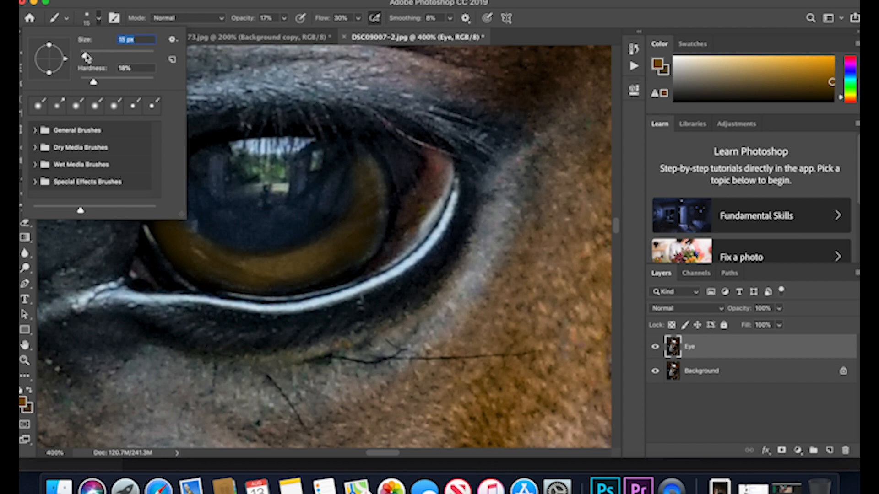
pyautogui.moveTo(85, 57); pyautogui.dragTo(83, 56)
pyautogui.click(359, 150)
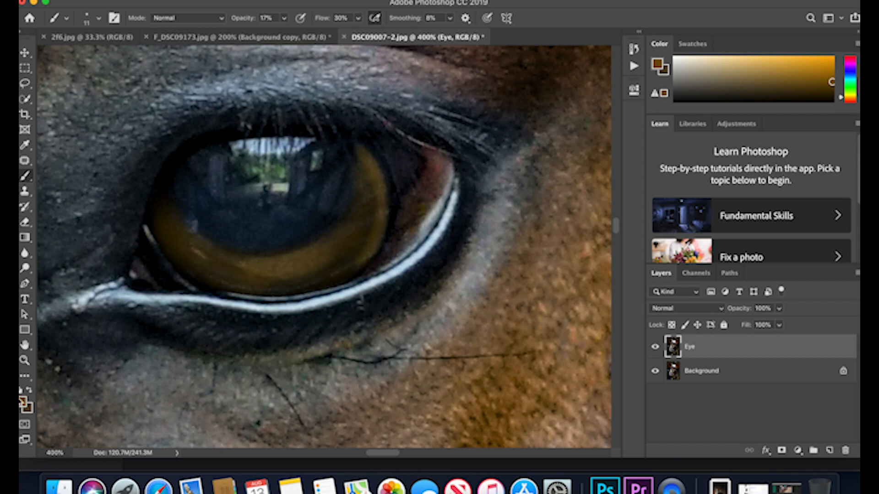
# Reset the brush colors to default so the foreground is black, 000000.
pyautogui.click(20, 392)
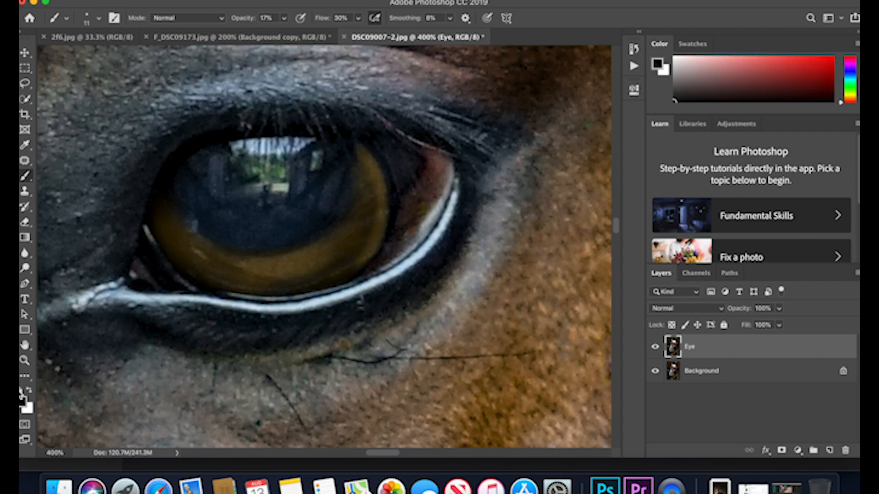
pyautogui.click(23, 404)
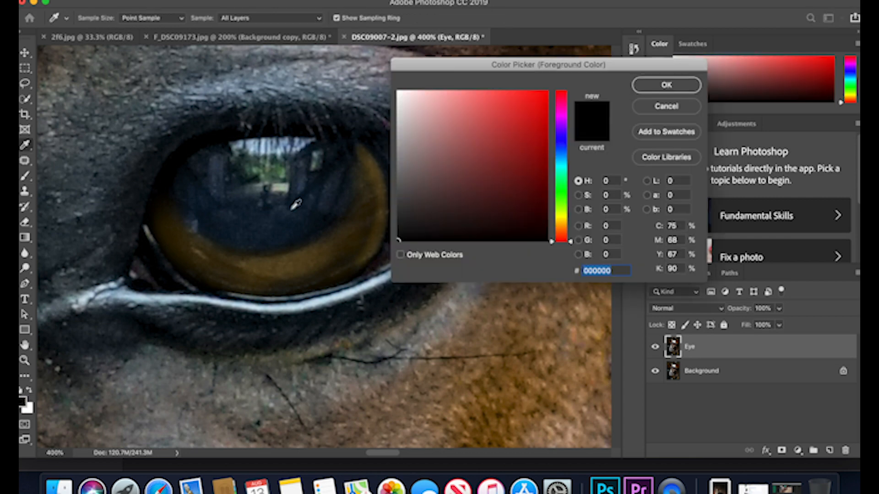
pyautogui.click(664, 86)
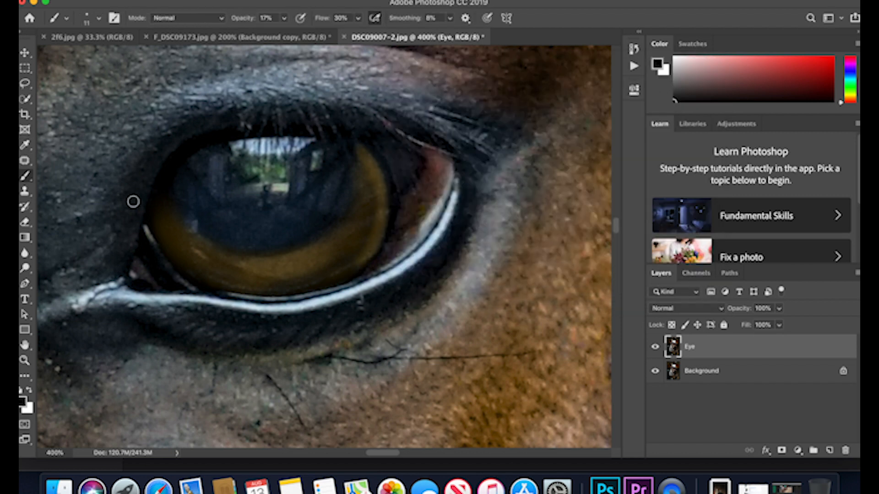
# Paint the blue pupil area below the reflection black with a harder 33 px brush at 47% opacity.
pyautogui.click(88, 19)
pyautogui.moveTo(84, 56); pyautogui.dragTo(113, 58)
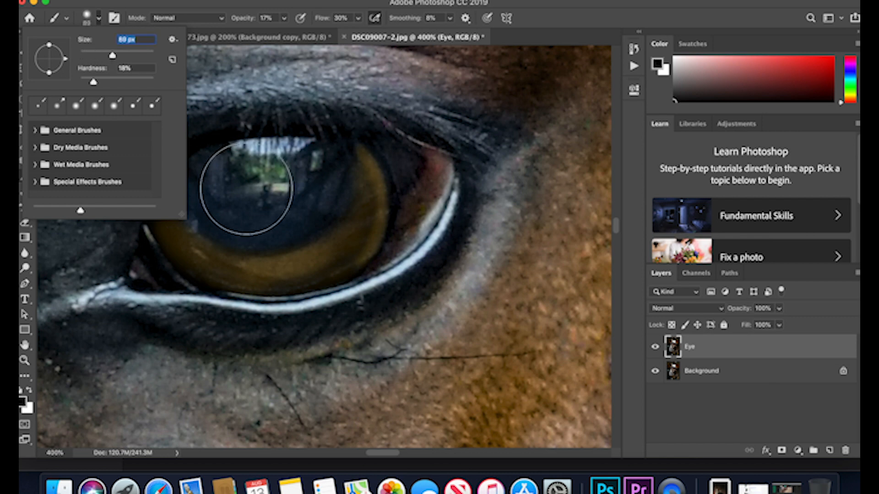
pyautogui.moveTo(111, 58); pyautogui.dragTo(97, 57)
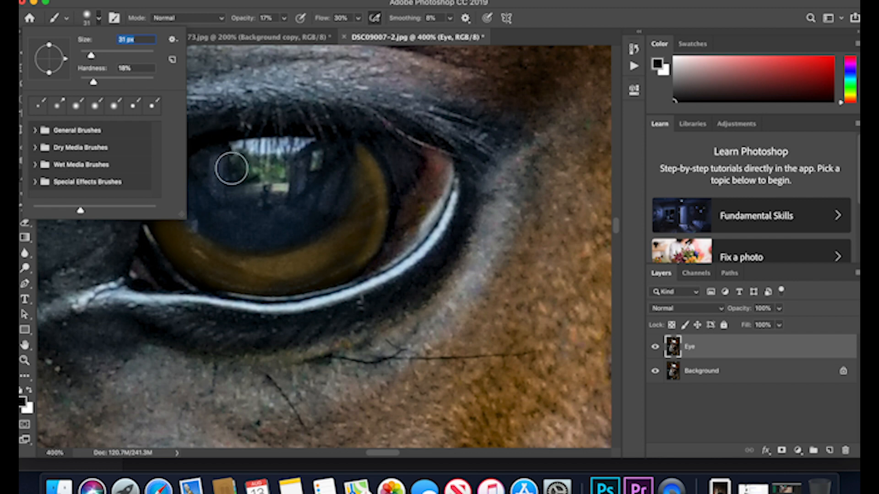
pyautogui.click(284, 20)
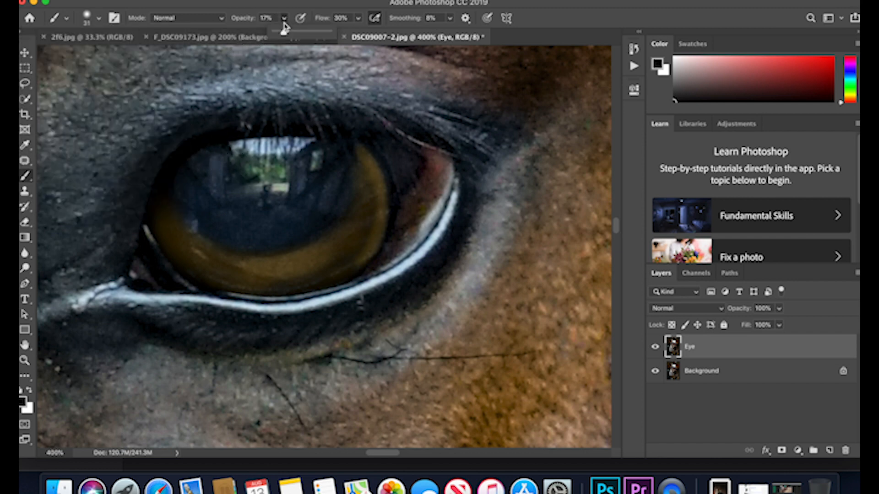
pyautogui.moveTo(283, 33); pyautogui.dragTo(291, 34)
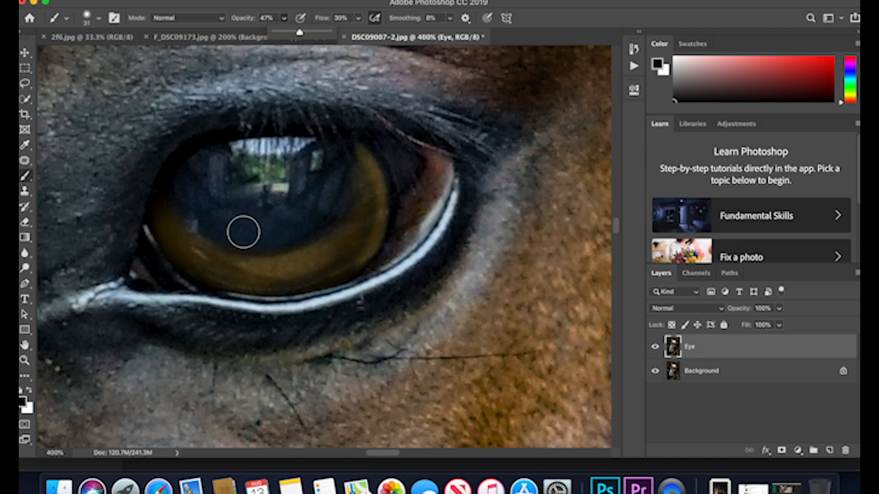
pyautogui.click(90, 22)
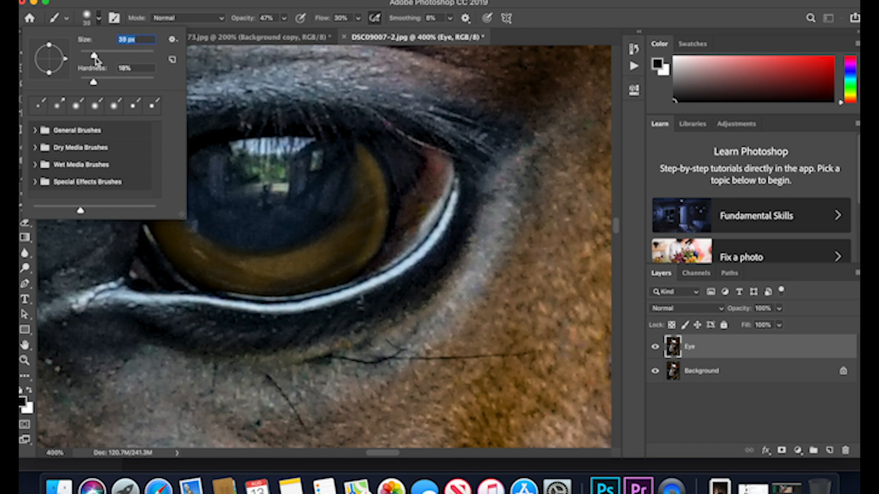
pyautogui.moveTo(100, 60); pyautogui.dragTo(94, 59)
pyautogui.moveTo(95, 85); pyautogui.dragTo(112, 86)
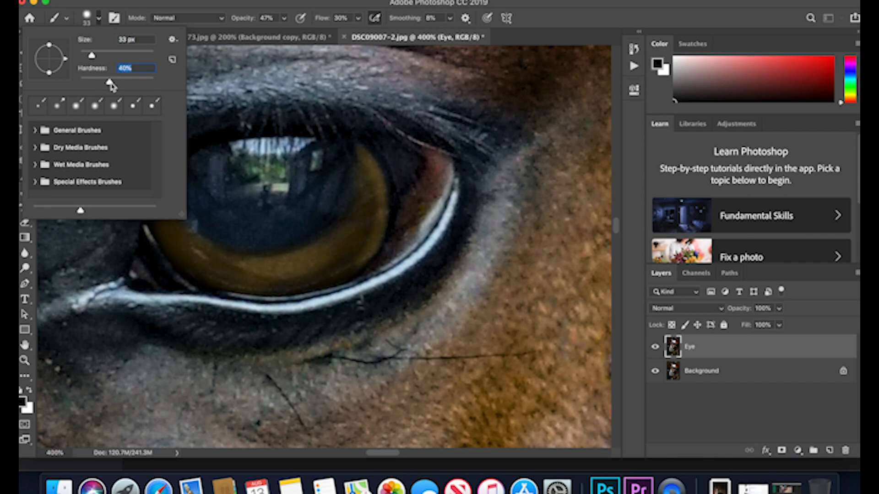
pyautogui.click(98, 24)
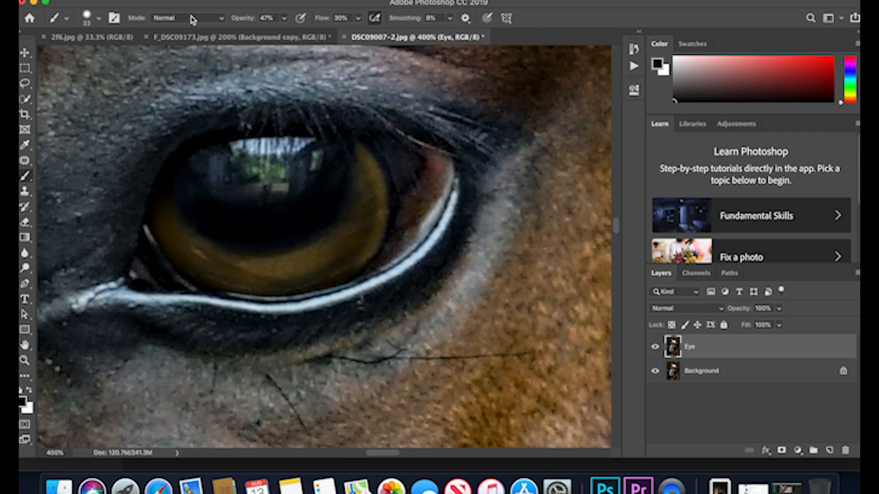
# Lower the brush opacity to about 6% and softly paint black around the reflection and along the pupil's edge.
pyautogui.click(284, 19)
pyautogui.moveTo(283, 32); pyautogui.dragTo(265, 32)
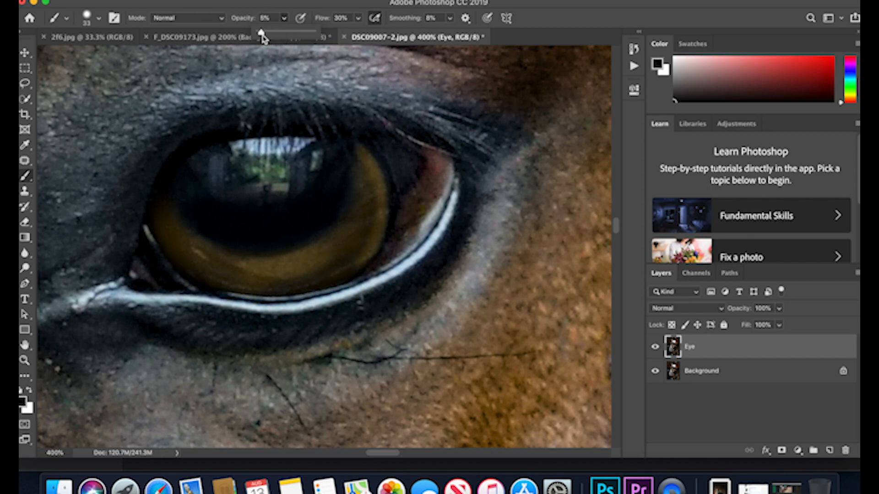
pyautogui.click(211, 168)
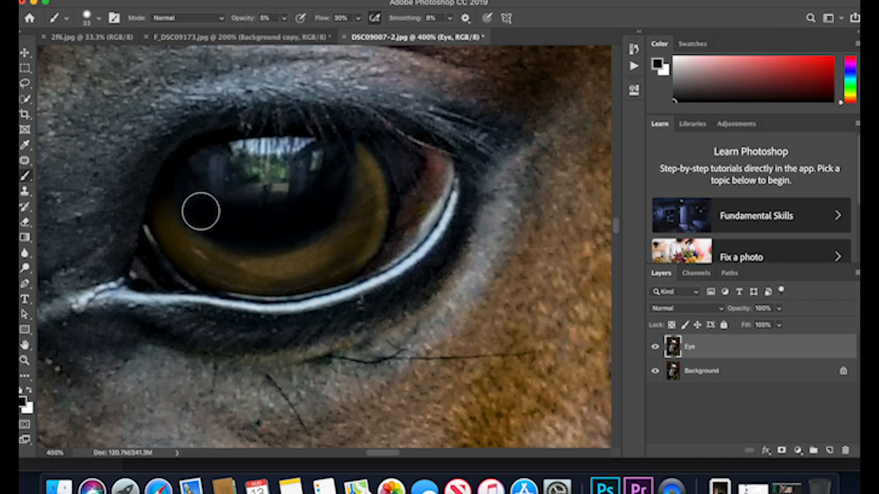
pyautogui.moveTo(226, 179)
pyautogui.mouseDown()
pyautogui.moveTo(190, 174)
pyautogui.moveTo(223, 184)
pyautogui.moveTo(196, 184)
pyautogui.moveTo(232, 197)
pyautogui.moveTo(281, 191)
pyautogui.moveTo(304, 164)
pyautogui.moveTo(284, 200)
pyautogui.moveTo(220, 205)
pyautogui.moveTo(293, 205)
pyautogui.moveTo(198, 189)
pyautogui.moveTo(240, 202)
pyautogui.moveTo(299, 186)
pyautogui.moveTo(289, 203)
pyautogui.moveTo(209, 214)
pyautogui.moveTo(292, 242)
pyautogui.mouseUp()
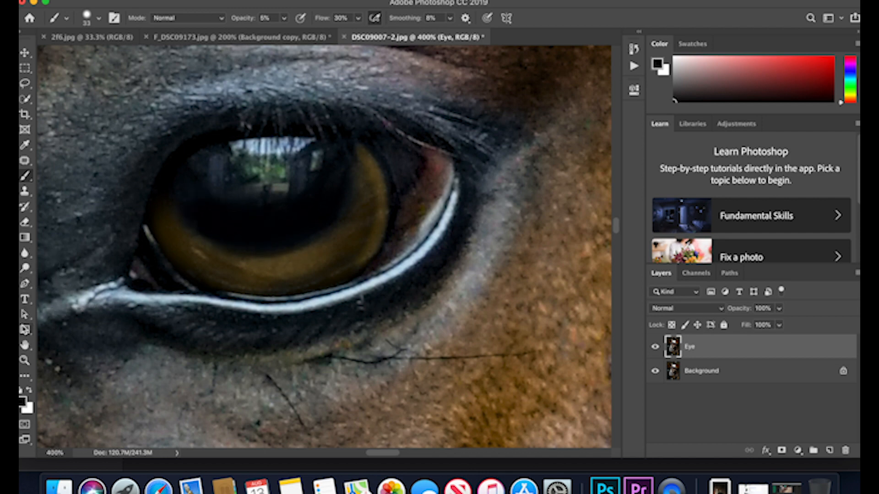
# Brighten the lower and rear iris with the Dodge tool on Midtones at 9% exposure, reducing the brush to 9 px for finer highlights.
pyautogui.click(26, 269)
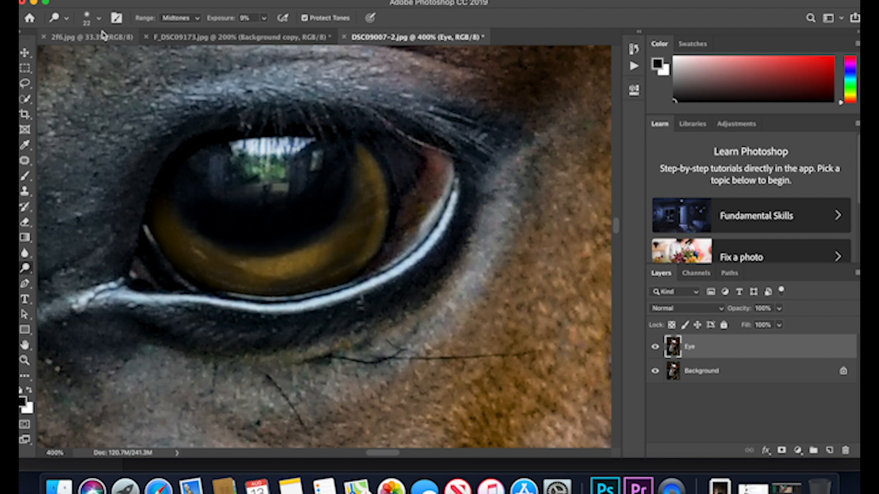
pyautogui.click(89, 22)
pyautogui.moveTo(87, 58); pyautogui.dragTo(86, 58)
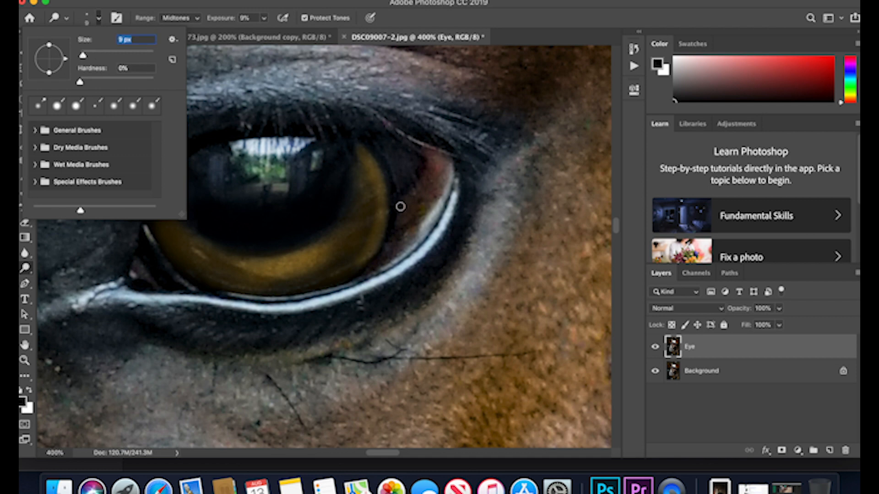
pyautogui.click(366, 158)
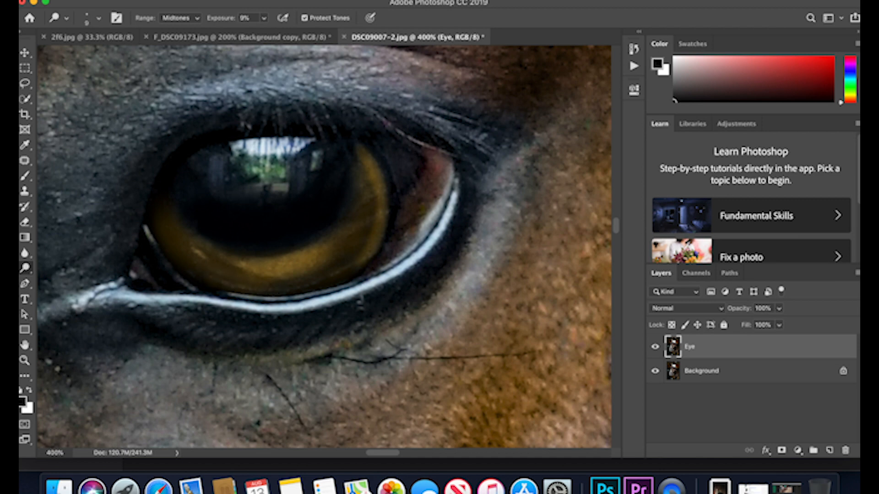
# Compare the horse's eye before and after retouching by toggling the Eye layer's visibility in a wider view.
pyautogui.click(26, 361)
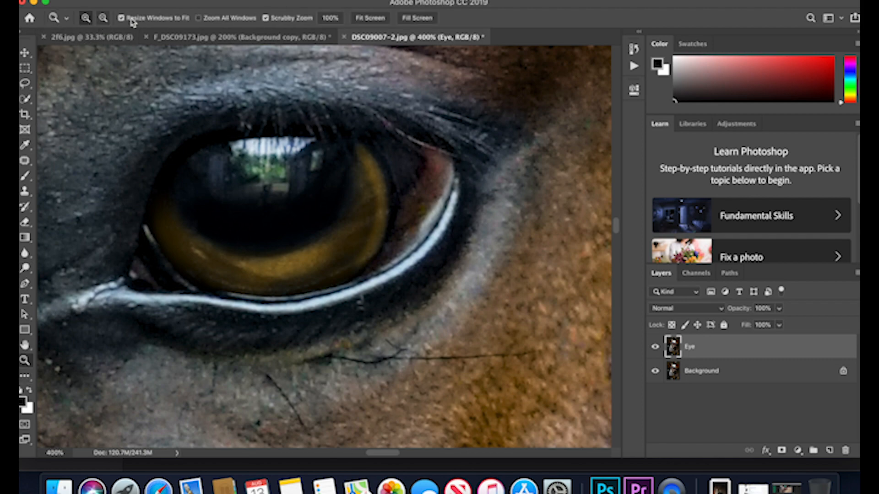
pyautogui.click(364, 18)
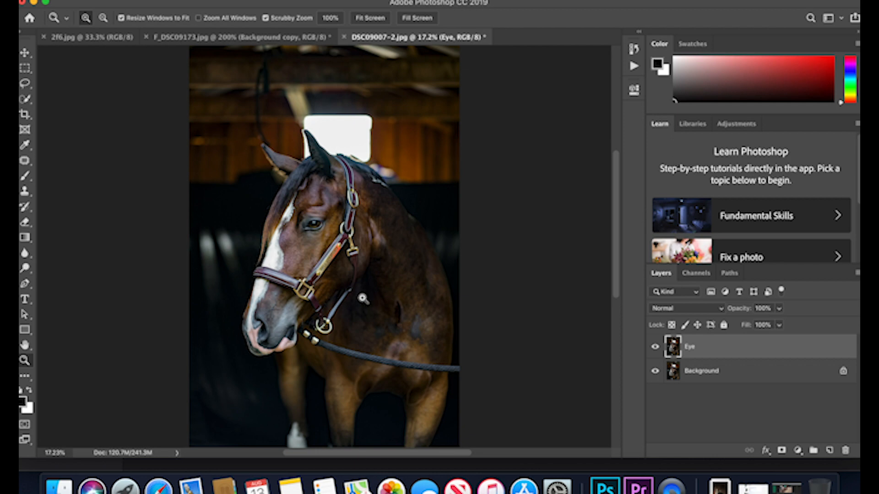
pyautogui.click(308, 235)
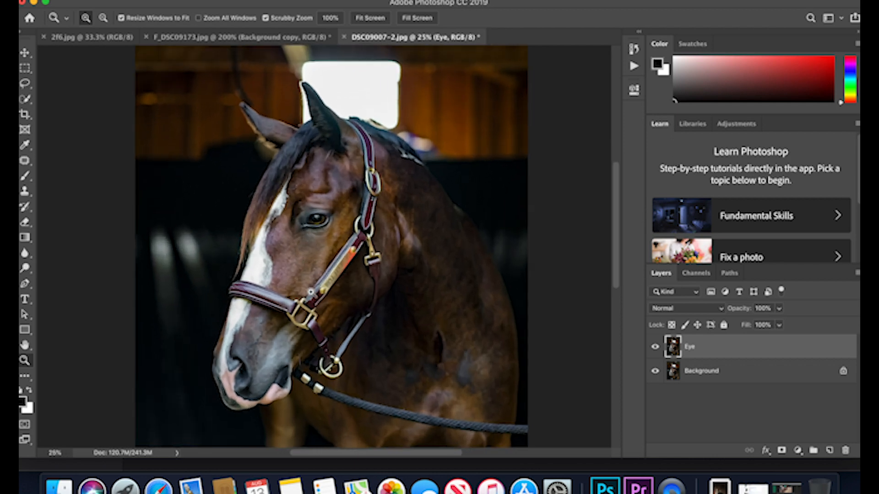
pyautogui.click(310, 291)
pyautogui.scroll(-3, 310, 291)
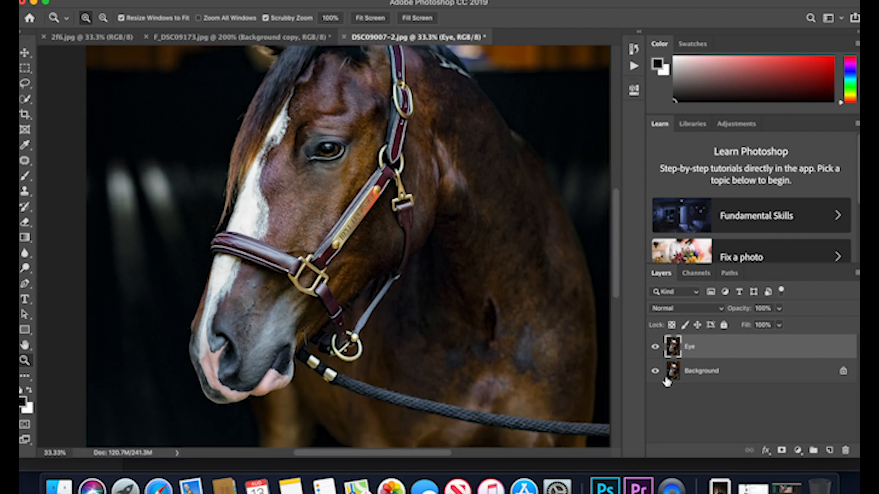
pyautogui.click(656, 351)
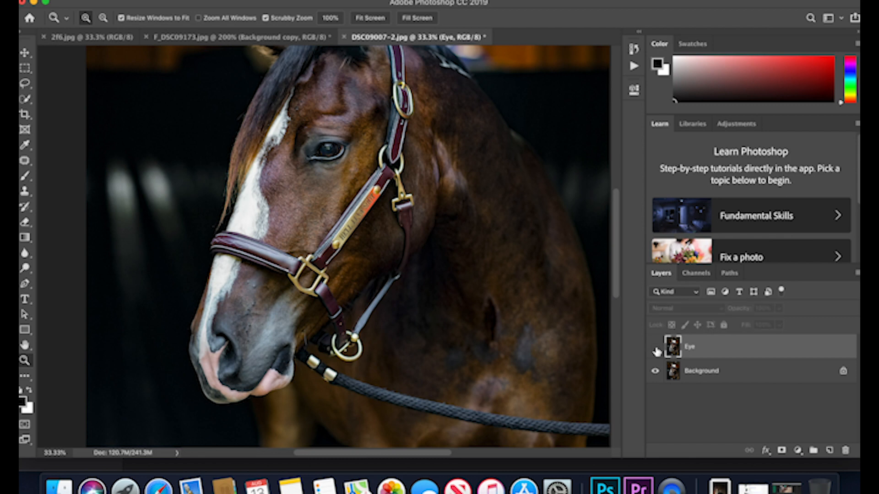
pyautogui.click(655, 350)
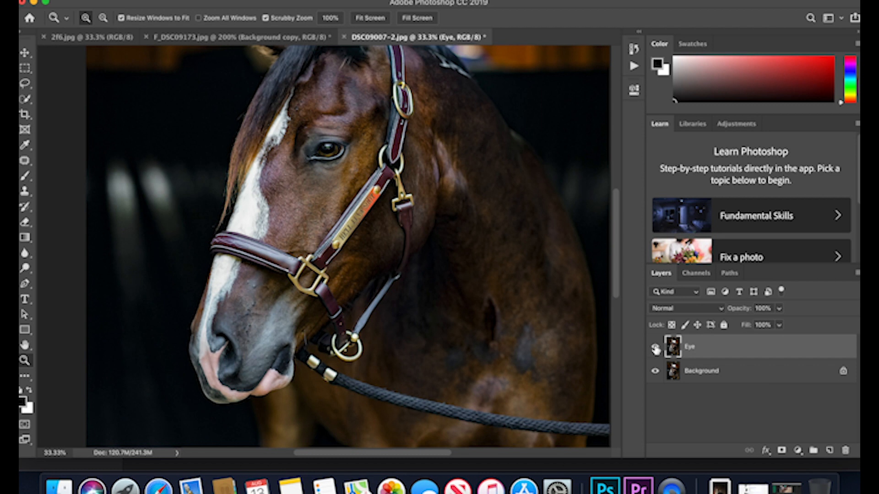
pyautogui.click(656, 349)
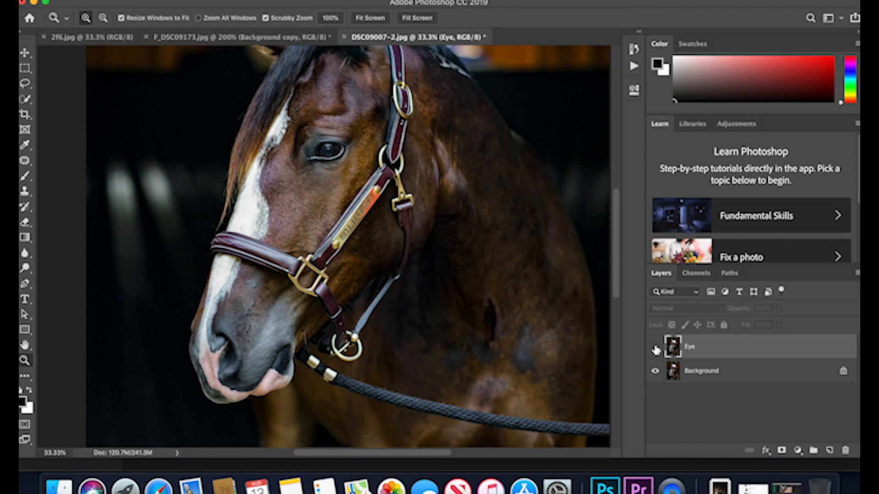
pyautogui.click(656, 350)
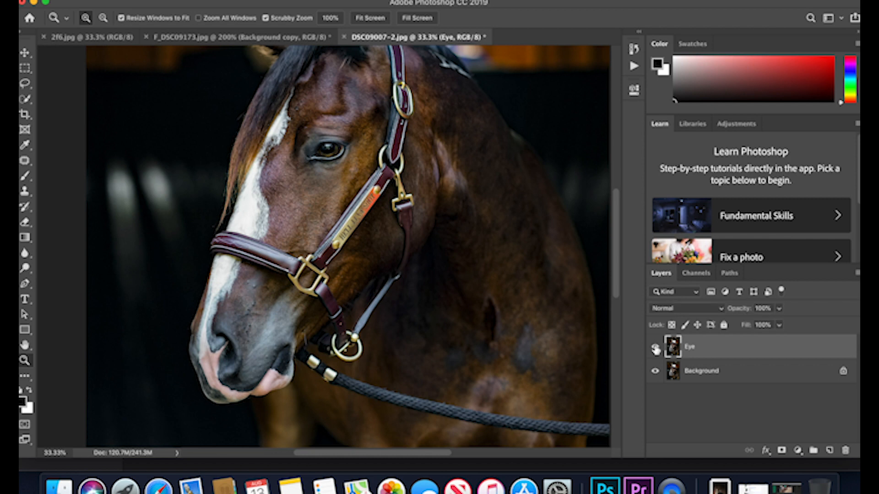
pyautogui.click(656, 349)
pyautogui.click(656, 350)
pyautogui.click(655, 349)
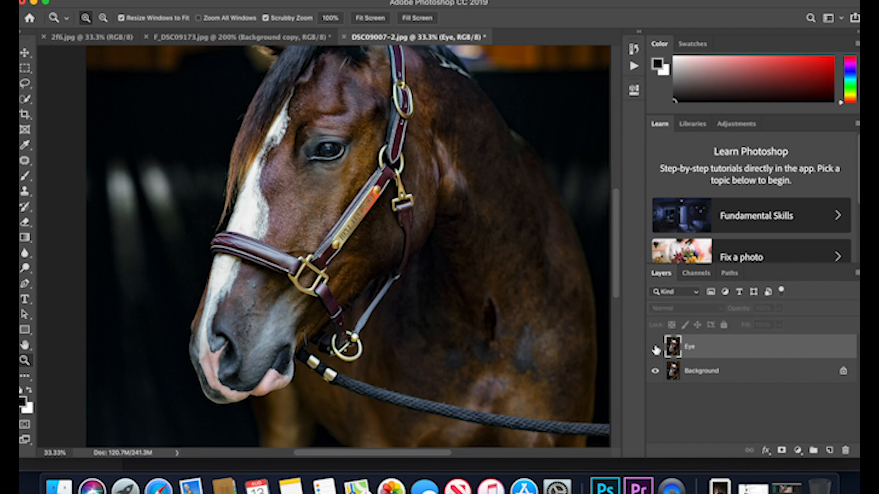
pyautogui.click(656, 350)
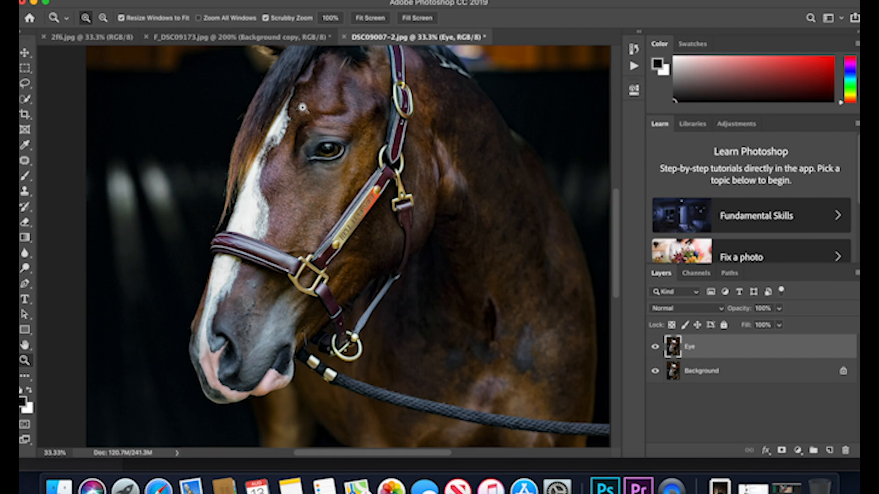
# Lighten the brow area just above the eye using the Dodge tool with a 70 px brush.
pyautogui.click(314, 126)
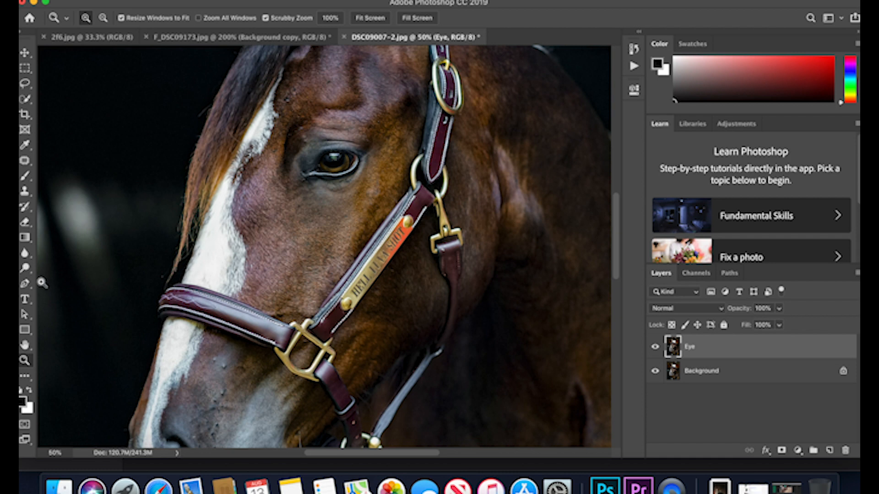
pyautogui.click(26, 269)
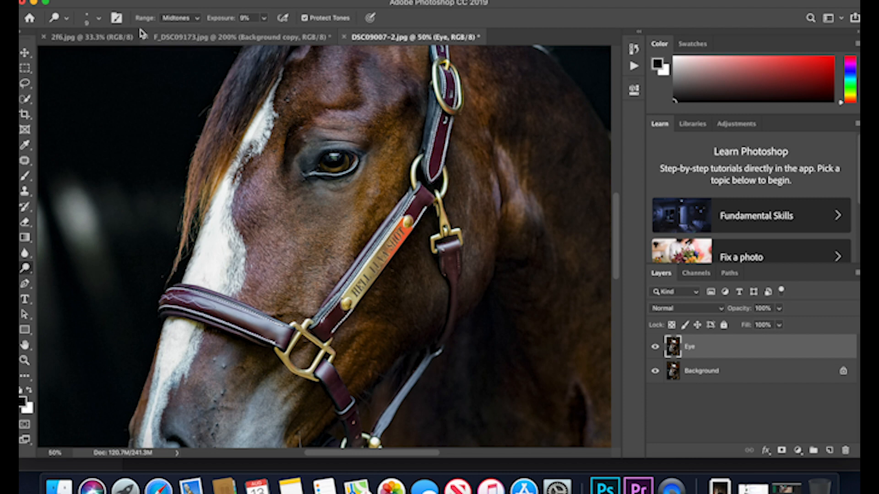
pyautogui.click(89, 20)
pyautogui.moveTo(86, 56); pyautogui.dragTo(106, 58)
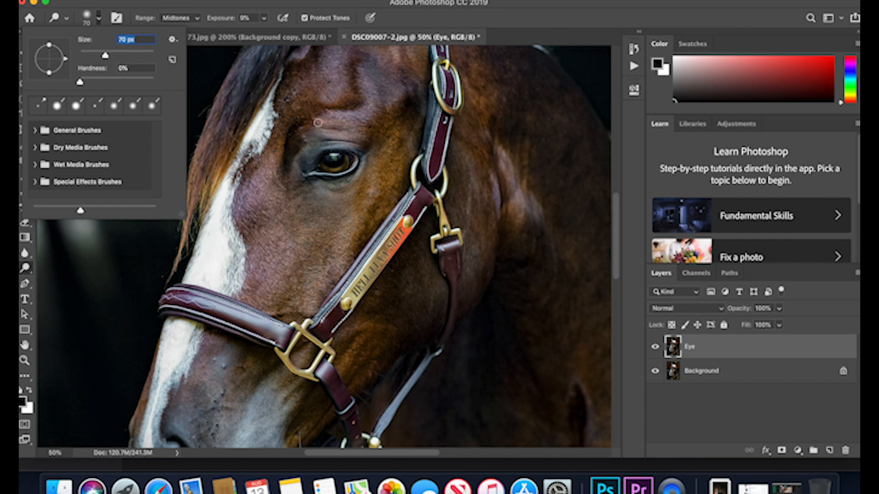
pyautogui.moveTo(323, 134); pyautogui.dragTo(348, 139)
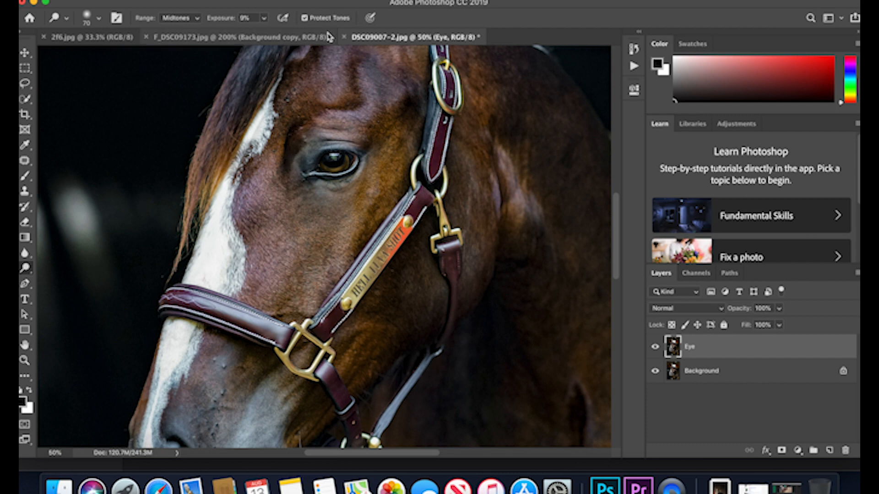
# Enlarge the Dodge brush to 127 px, then 176 px, and lighten the face between the blaze and the cheek strap.
pyautogui.click(88, 21)
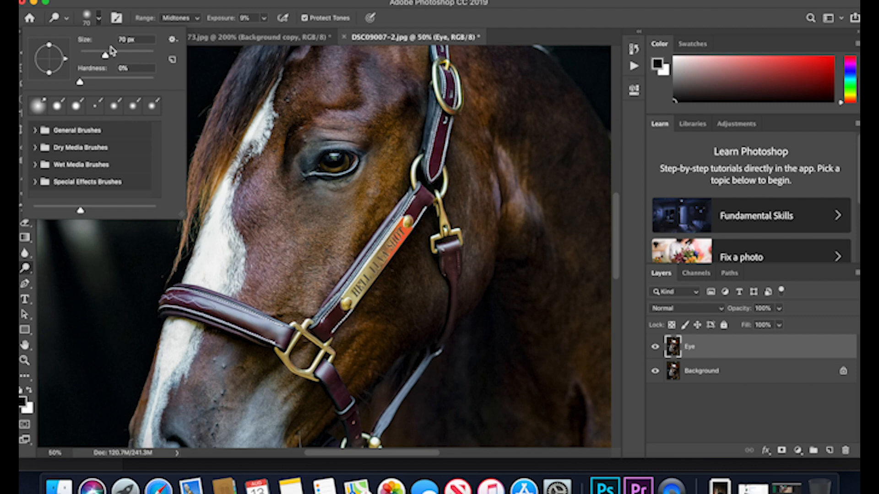
pyautogui.moveTo(113, 53); pyautogui.dragTo(121, 56)
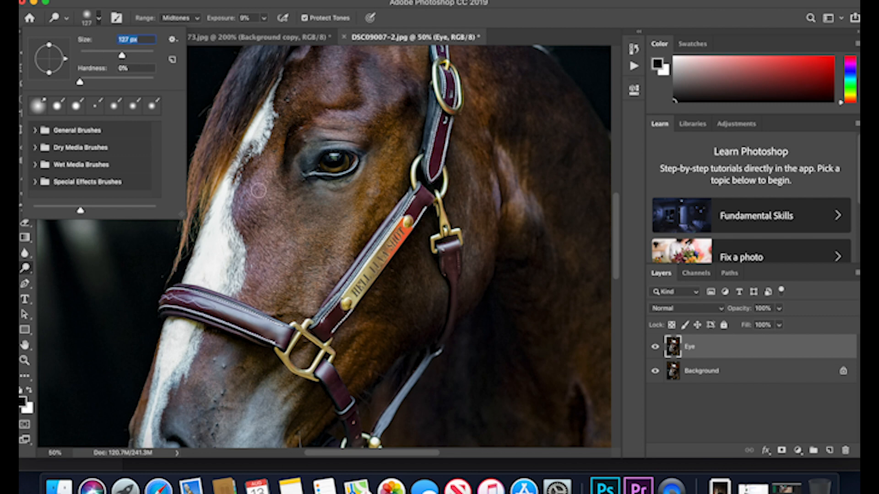
pyautogui.moveTo(122, 56); pyautogui.dragTo(133, 60)
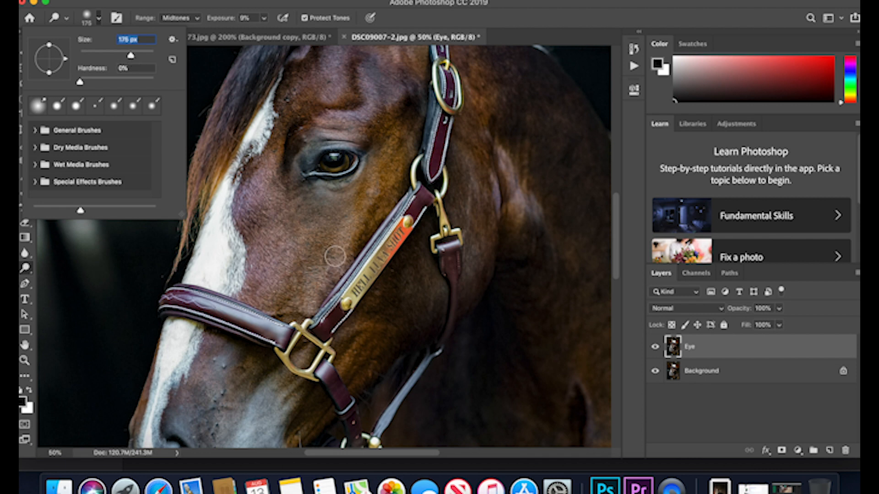
pyautogui.click(335, 257)
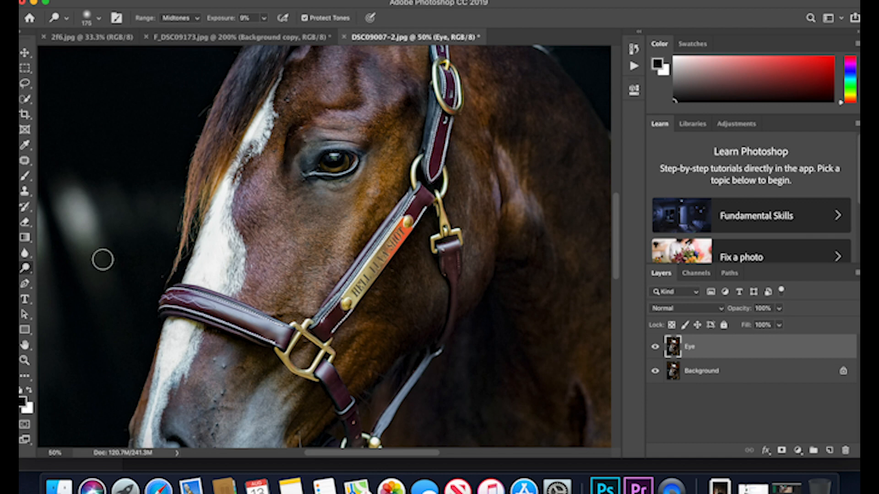
# Remove the dark spot in the middle of the forehead above the eye with the Patch tool and deselect it.
pyautogui.click(25, 361)
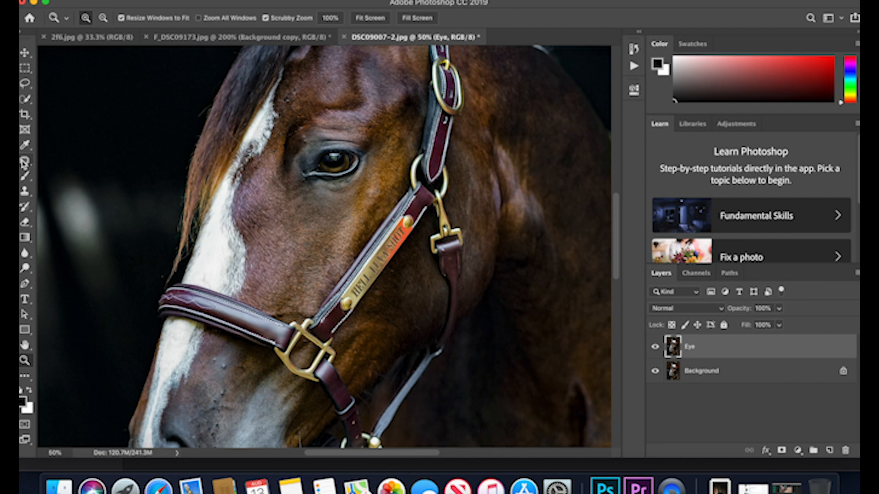
pyautogui.click(303, 84)
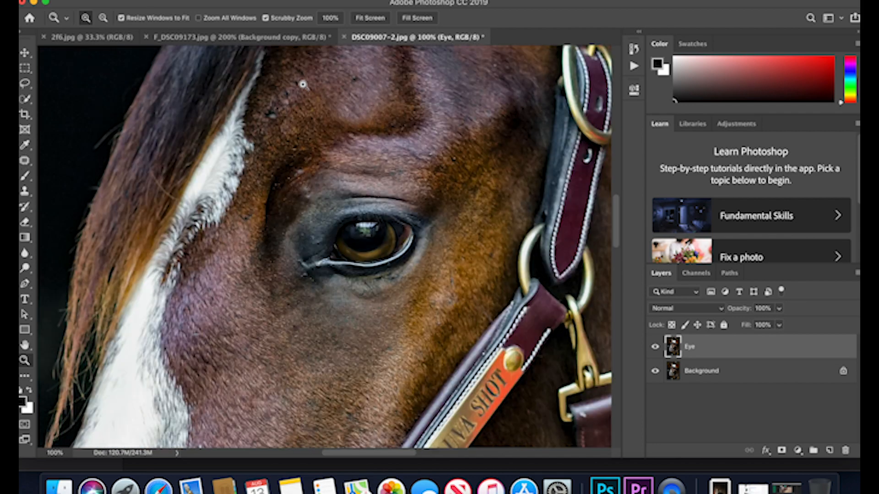
pyautogui.scroll(3, 302, 84)
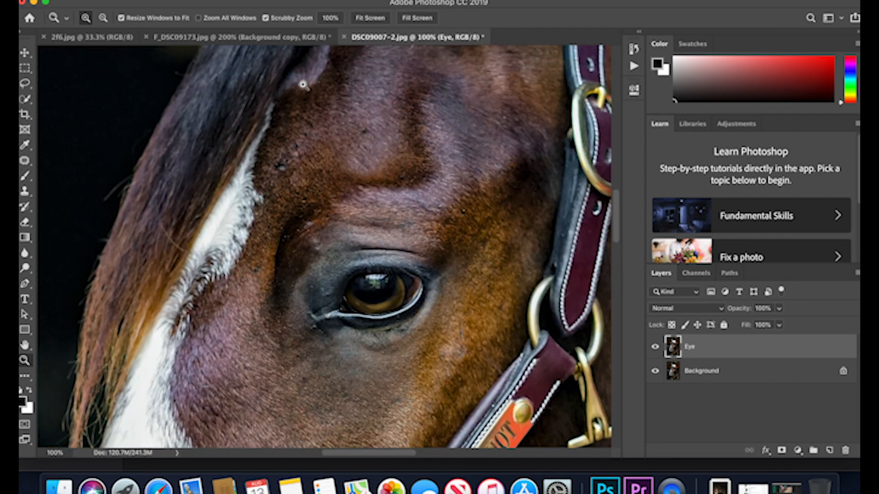
pyautogui.click(27, 163)
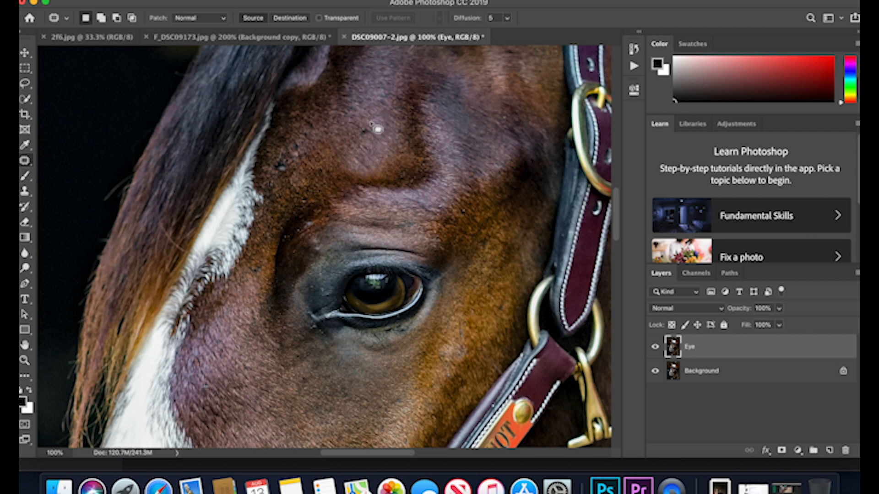
pyautogui.moveTo(364, 130)
pyautogui.mouseDown()
pyautogui.moveTo(364, 141)
pyautogui.moveTo(369, 134)
pyautogui.mouseUp()
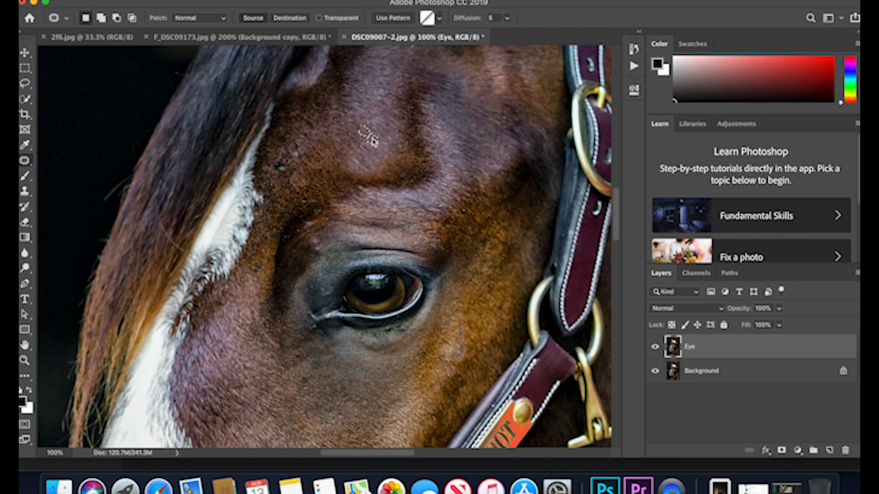
pyautogui.hotkey('ctrl', 'd')
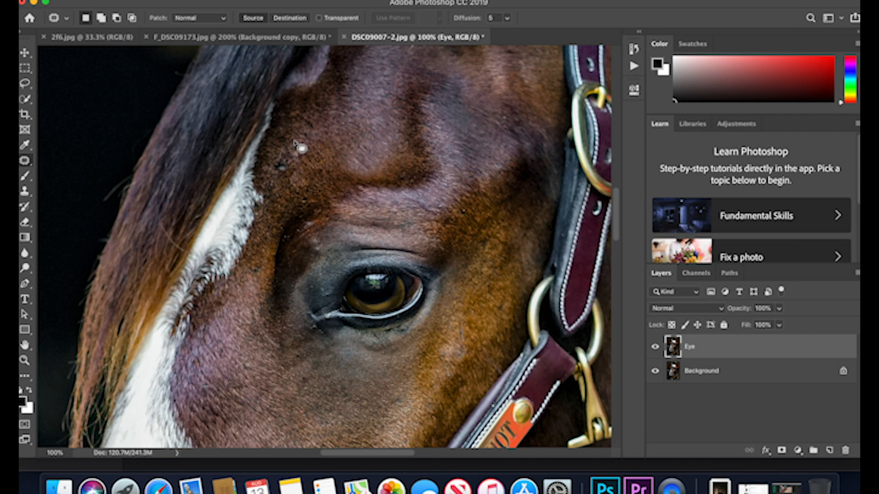
# Remove the small dark blemishes on the forehead beside the upper end of the blaze with the Patch tool, clearing each selection.
pyautogui.moveTo(292, 142)
pyautogui.mouseDown()
pyautogui.moveTo(293, 154)
pyautogui.moveTo(300, 147)
pyautogui.moveTo(296, 141)
pyautogui.moveTo(289, 152)
pyautogui.mouseUp()
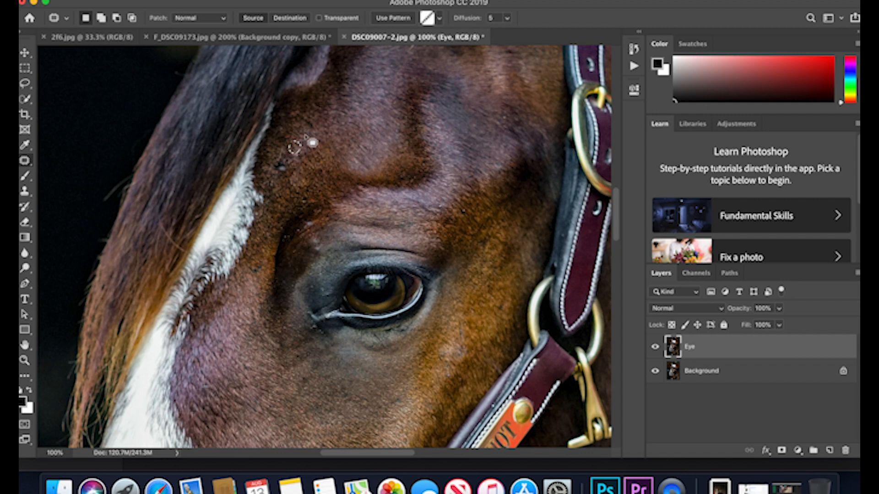
pyautogui.press('super+d')
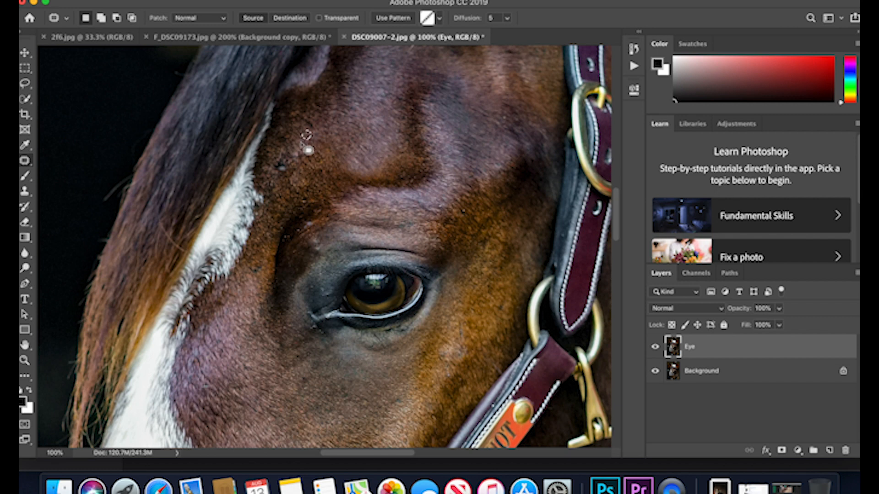
pyautogui.moveTo(292, 167)
pyautogui.mouseDown()
pyautogui.moveTo(277, 163)
pyautogui.moveTo(286, 182)
pyautogui.moveTo(293, 172)
pyautogui.moveTo(272, 177)
pyautogui.mouseUp()
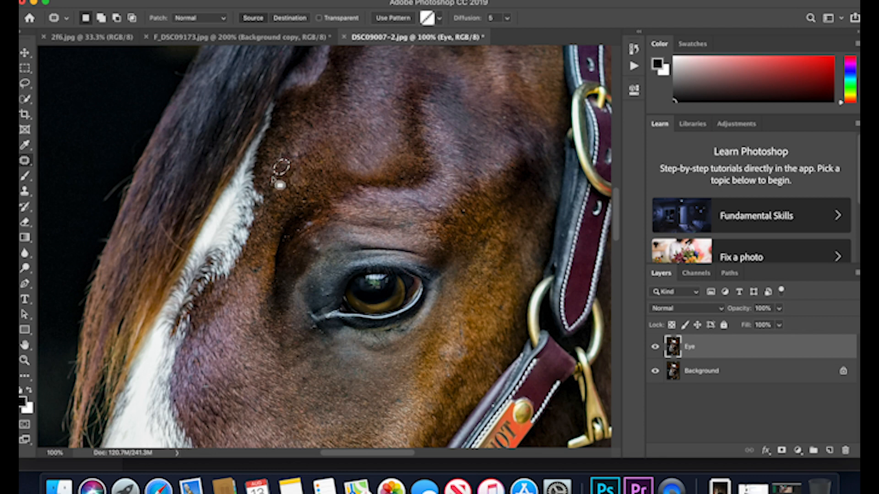
pyautogui.click(357, 133)
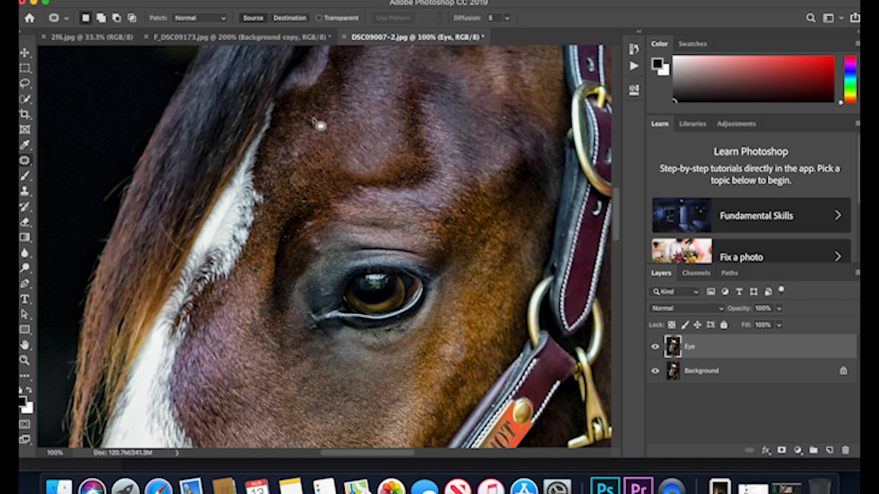
pyautogui.moveTo(311, 126); pyautogui.dragTo(318, 129)
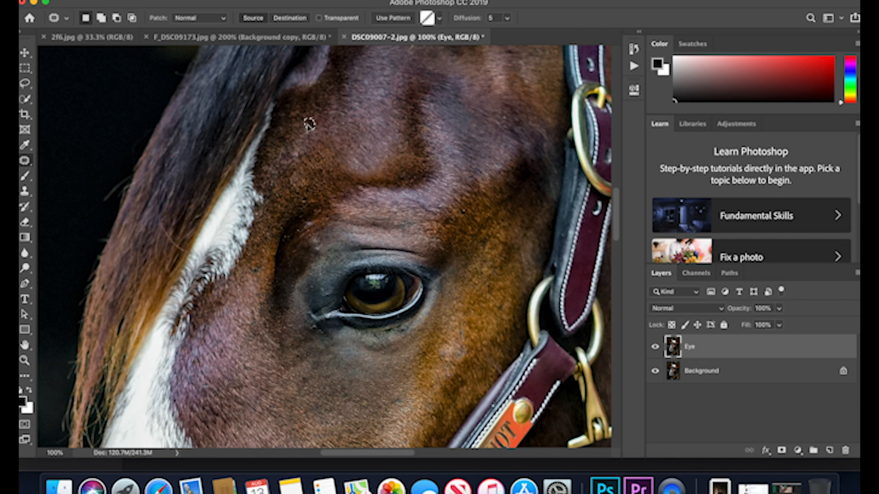
pyautogui.press('super+d')
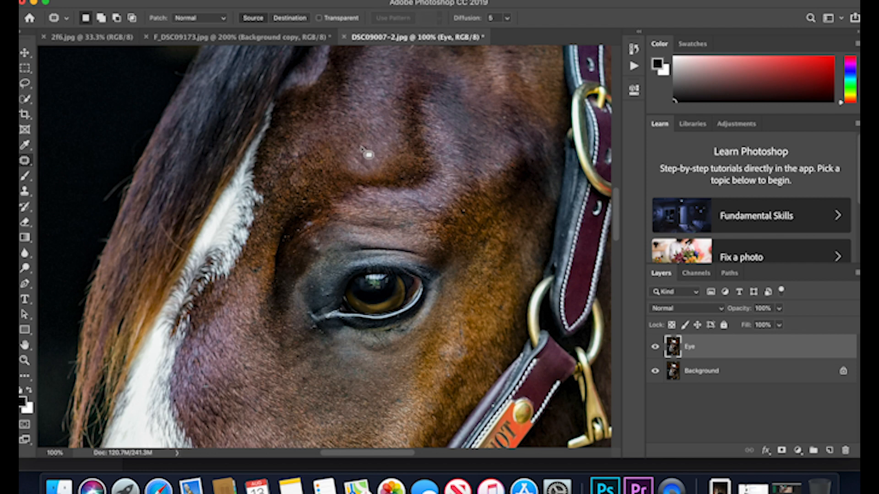
# Touch up the coat on the cheek below the eye using the Clone Stamp tool with a 65 px brush.
pyautogui.scroll(-6, 368, 157)
pyautogui.scroll(-4, 368, 155)
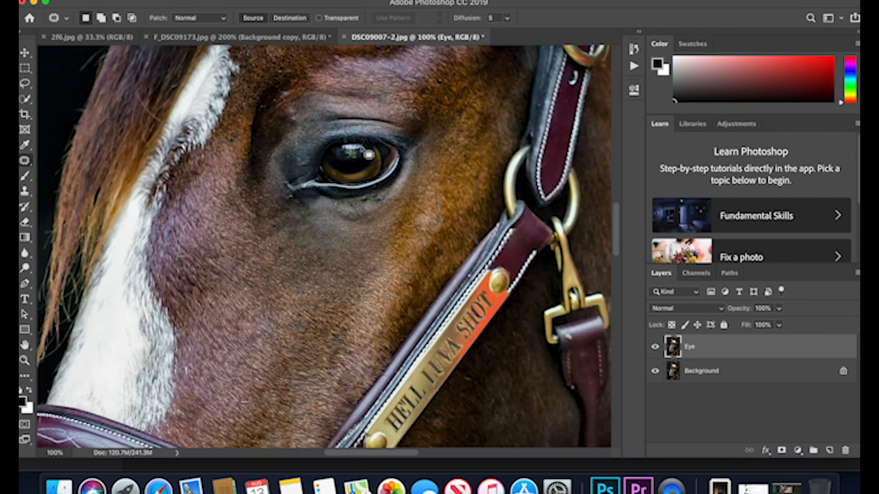
pyautogui.scroll(-1, 366, 153)
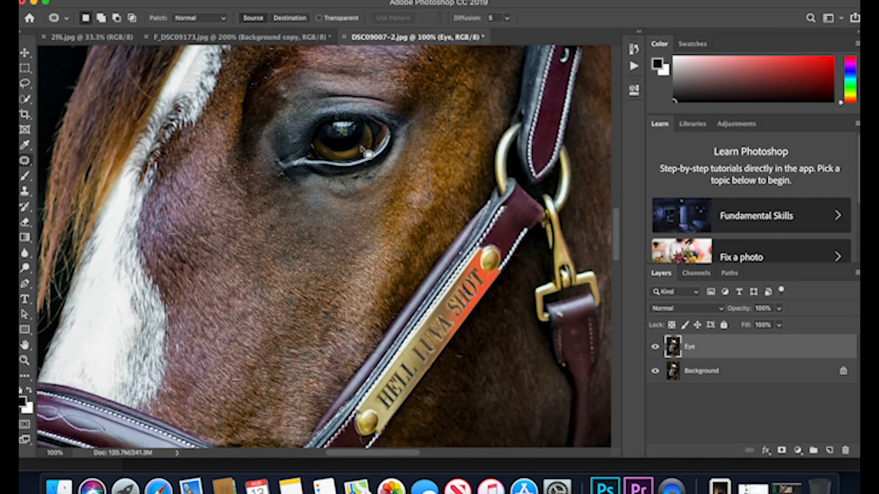
pyautogui.scroll(-4, 366, 153)
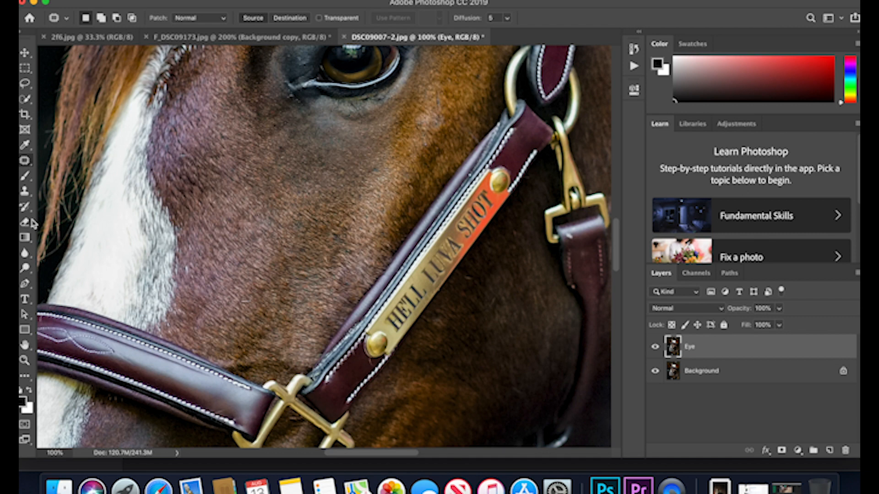
pyautogui.click(24, 190)
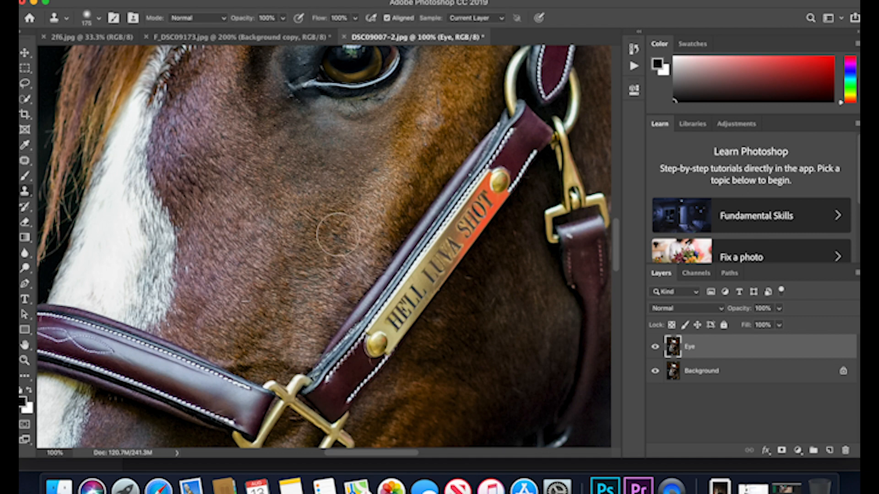
pyautogui.click(86, 19)
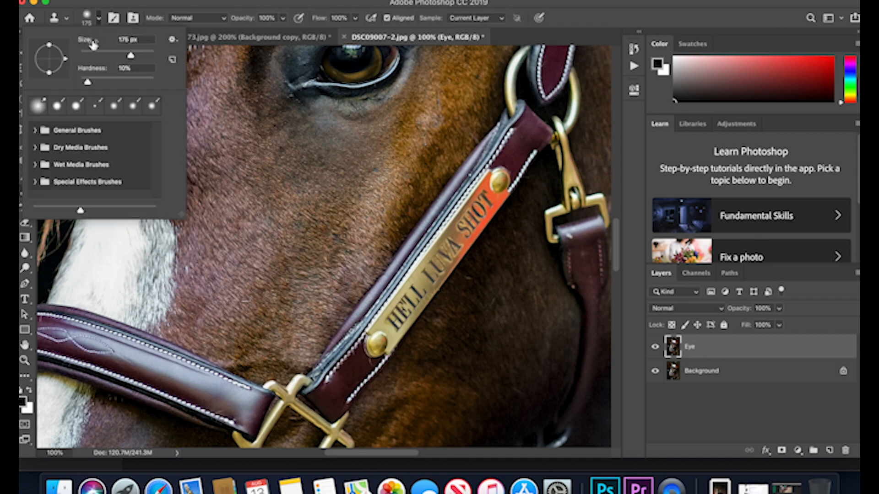
pyautogui.moveTo(91, 56); pyautogui.dragTo(95, 56)
pyautogui.click(105, 55)
pyautogui.click(326, 245)
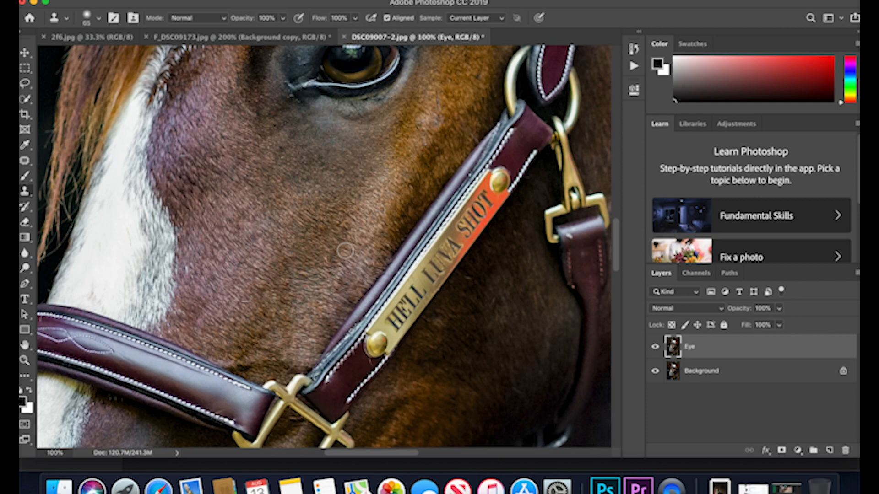
# Clone out the pale round spot between the eye and the cheek strap, reducing the Clone Stamp brush to 23 px.
pyautogui.scroll(5, 345, 251)
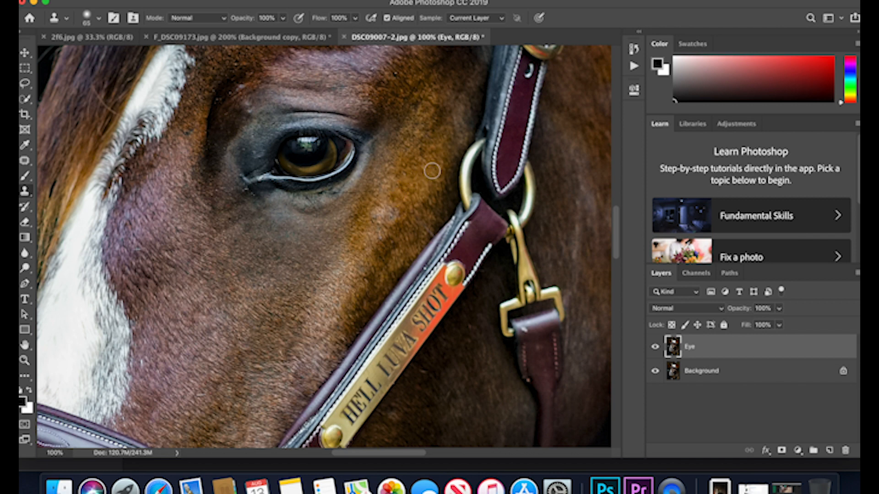
pyautogui.keyDown('alt'); pyautogui.click(399, 202); pyautogui.keyUp('alt')
pyautogui.click(390, 215)
pyautogui.scroll(1, 390, 214)
pyautogui.hscroll(-1, 390, 214)
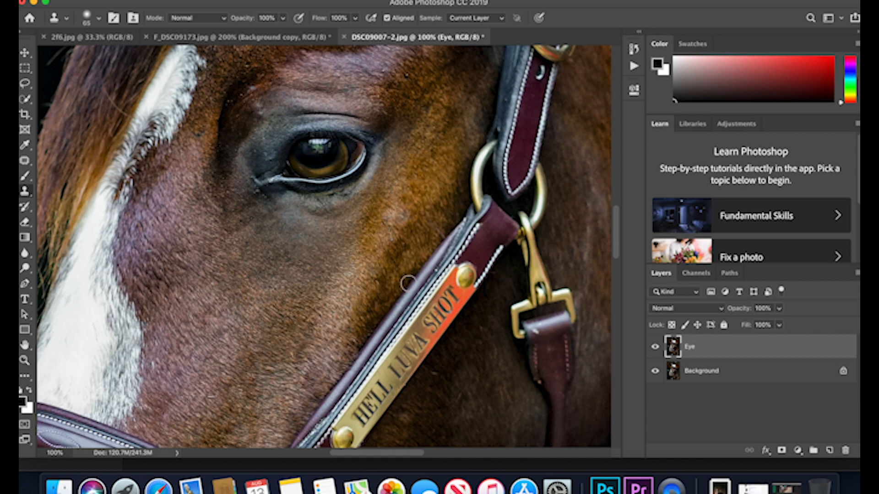
pyautogui.click(87, 18)
pyautogui.click(89, 55)
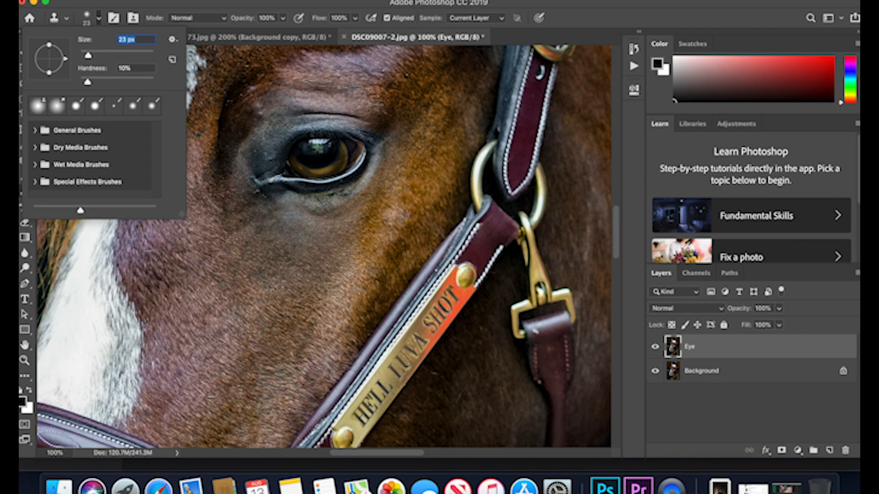
pyautogui.click(400, 214)
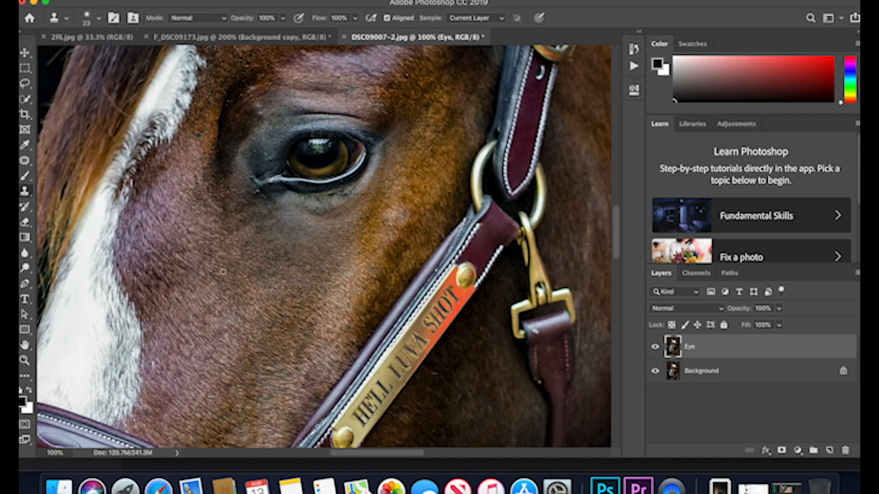
# Enlarge the Clone Stamp brush to 57 px and touch up the coat along the edge of the blaze.
pyautogui.click(89, 23)
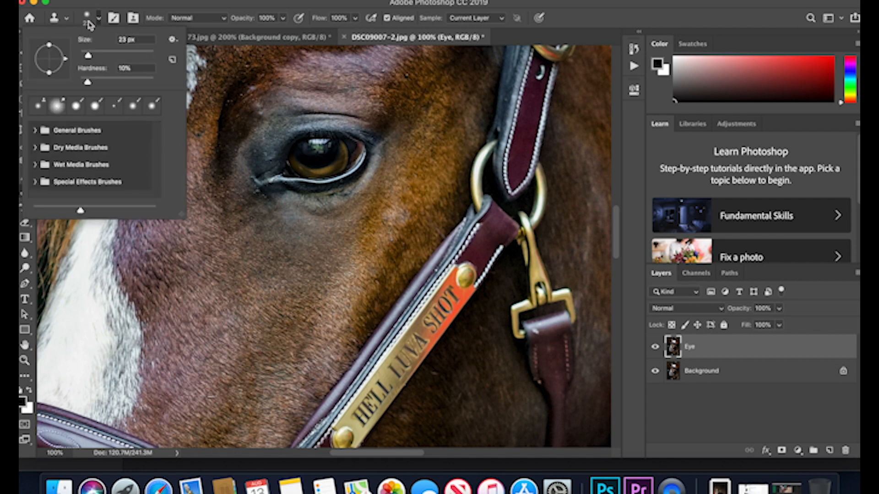
pyautogui.moveTo(88, 55); pyautogui.dragTo(100, 55)
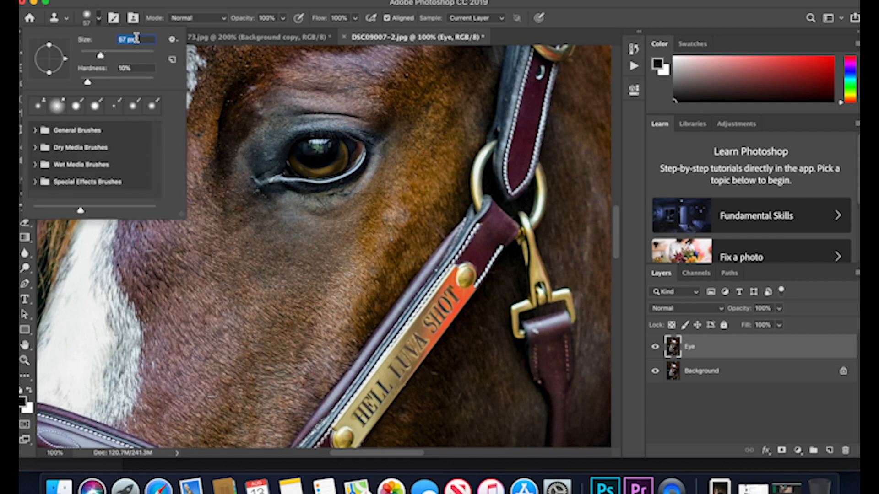
pyautogui.click(100, 21)
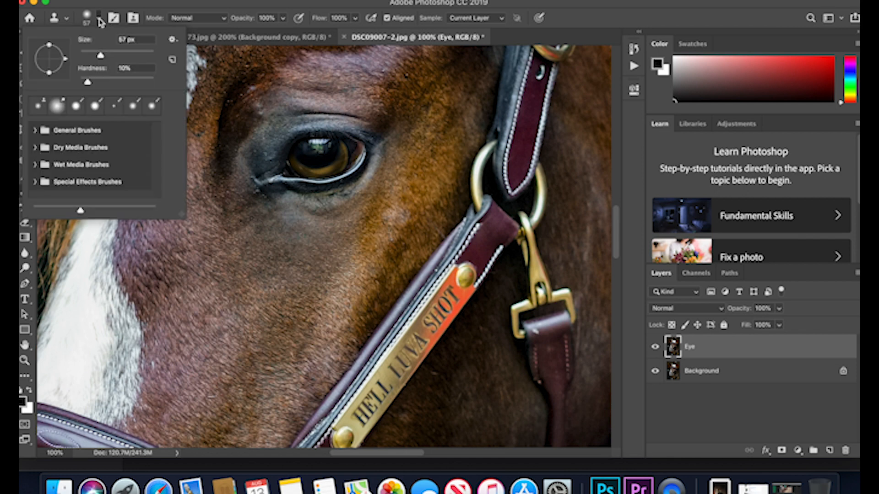
pyautogui.click(191, 142)
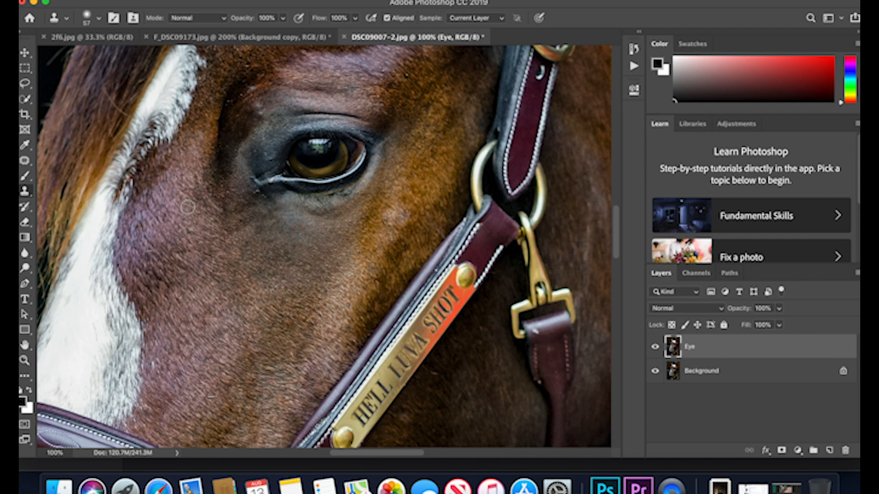
# Examine the horse from the ears down to the muzzle and back up to the eye for remaining blemishes.
pyautogui.scroll(10, 187, 207)
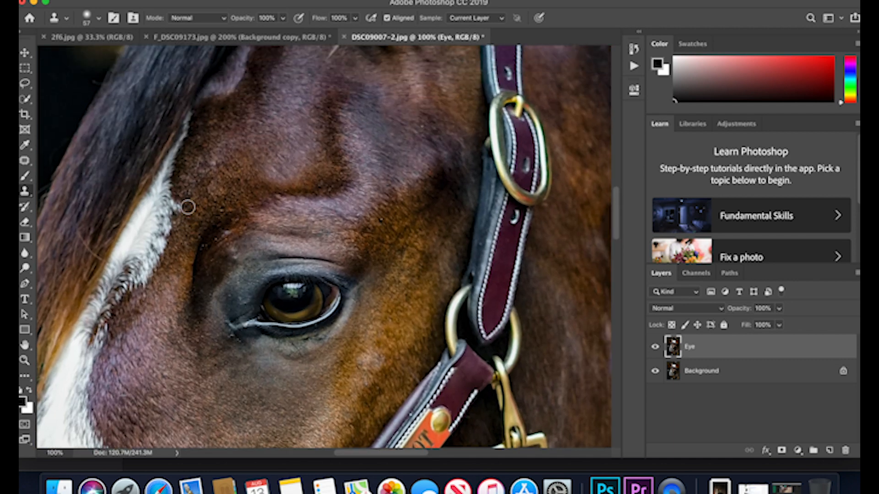
pyautogui.scroll(10, 187, 208)
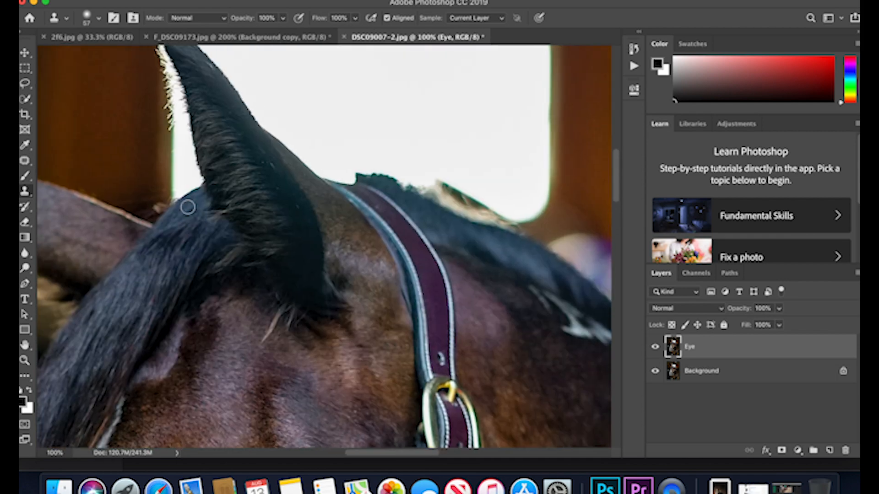
pyautogui.scroll(-10, 187, 207)
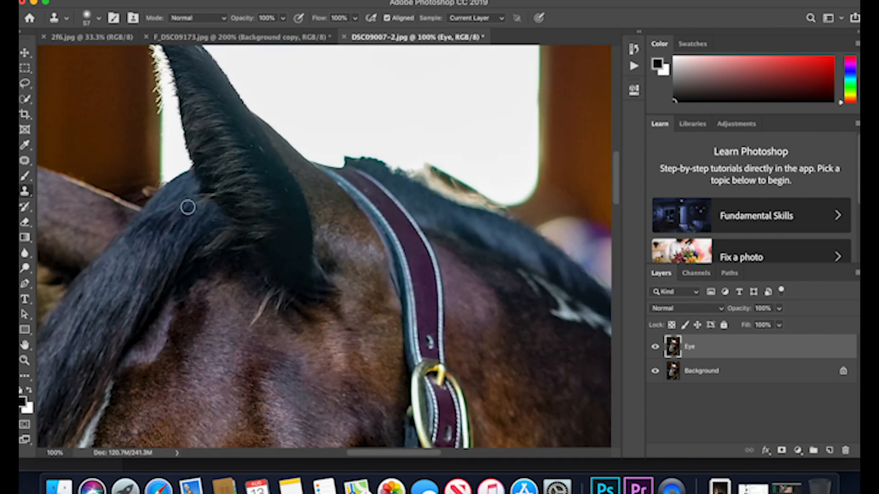
pyautogui.scroll(-10, 188, 207)
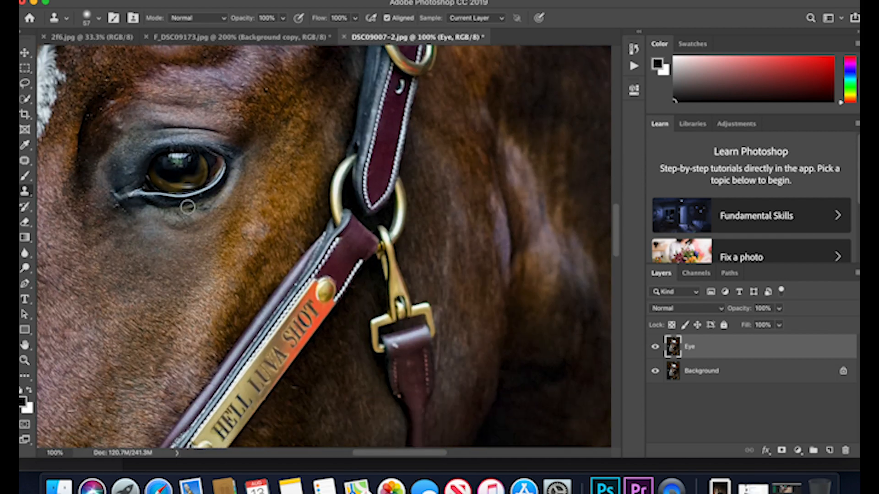
pyautogui.hscroll(-10, 187, 208)
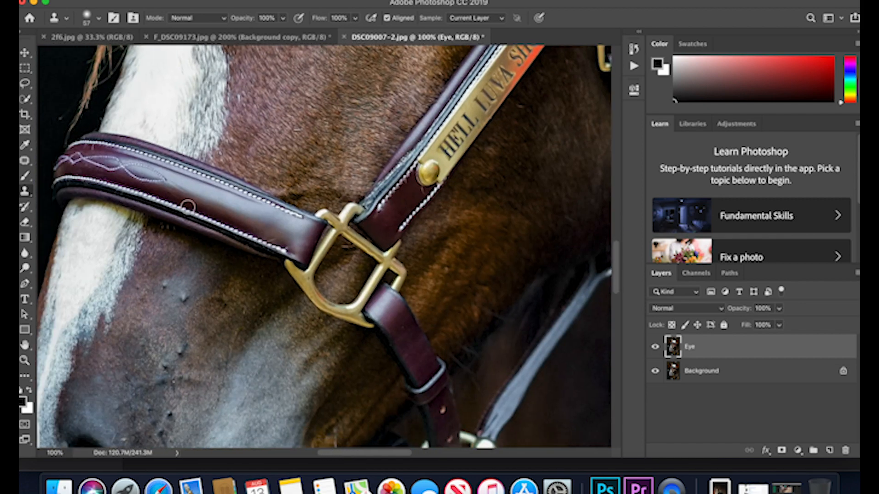
pyautogui.scroll(-10, 187, 207)
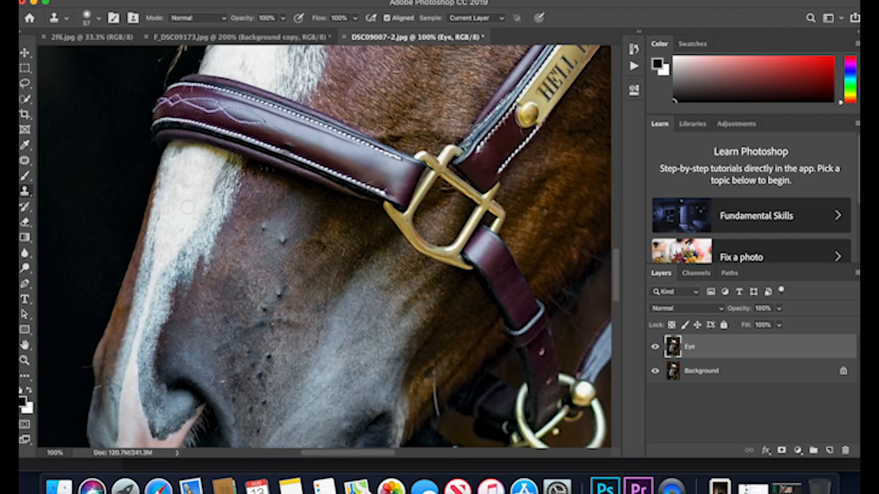
pyautogui.scroll(-2, 189, 207)
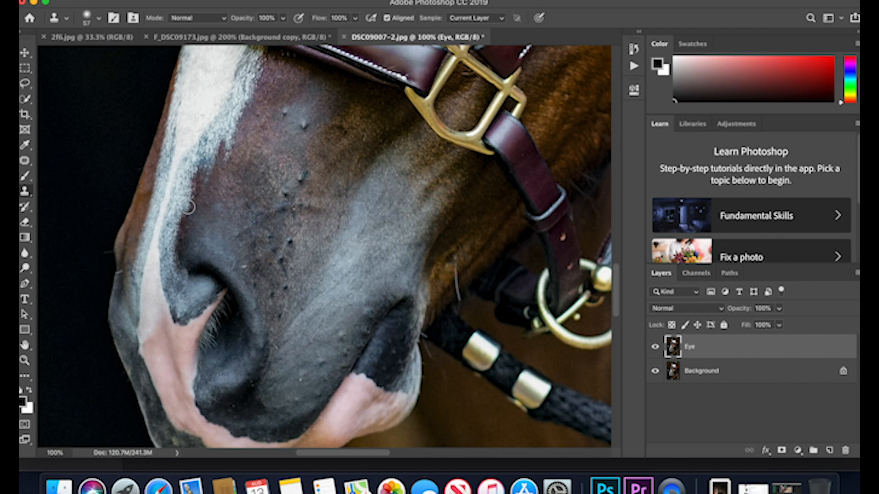
pyautogui.scroll(-2, 188, 208)
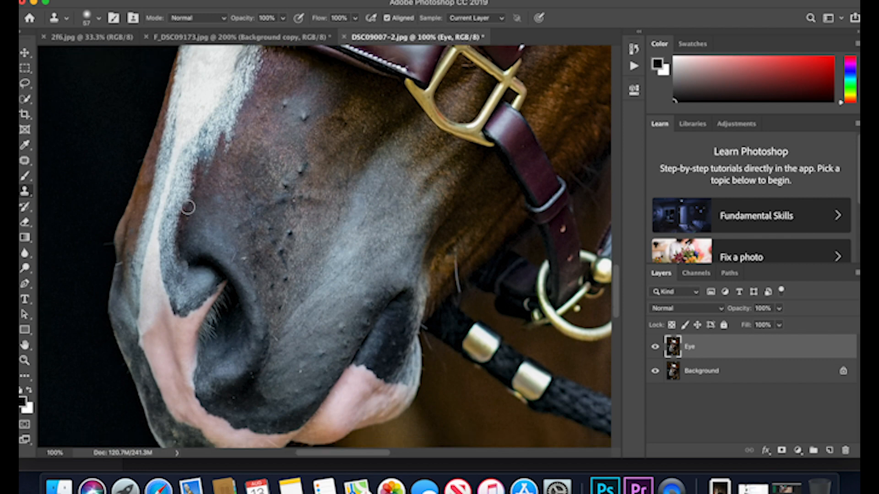
pyautogui.scroll(-5, 187, 207)
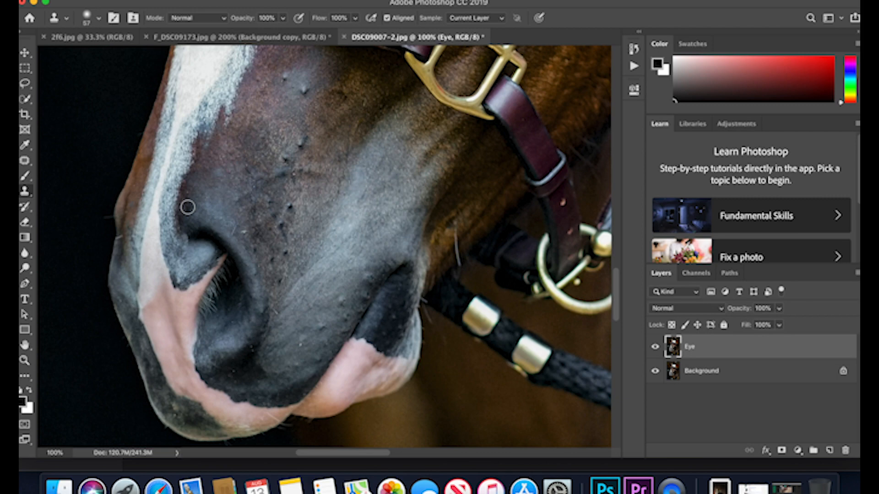
pyautogui.scroll(2, 187, 207)
pyautogui.scroll(15, 187, 207)
pyautogui.hscroll(10, 188, 207)
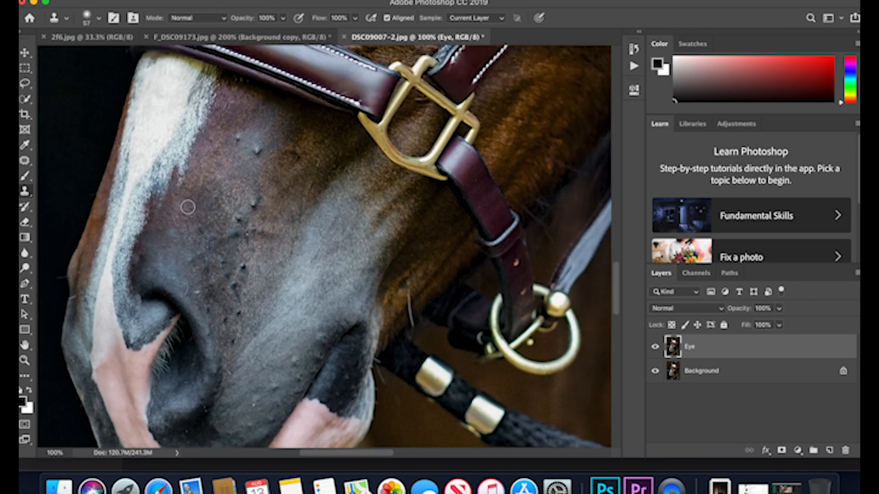
pyautogui.scroll(15, 187, 207)
pyautogui.hscroll(3, 187, 207)
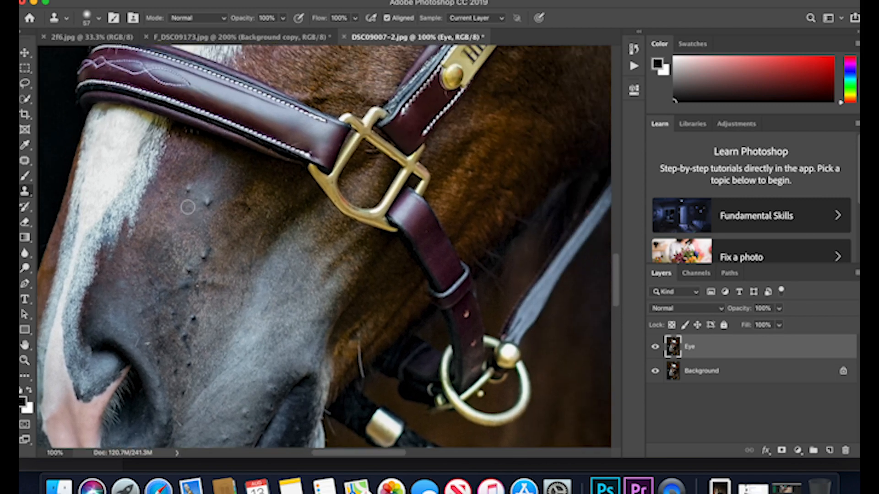
pyautogui.scroll(3, 187, 208)
pyautogui.hscroll(-8, 187, 207)
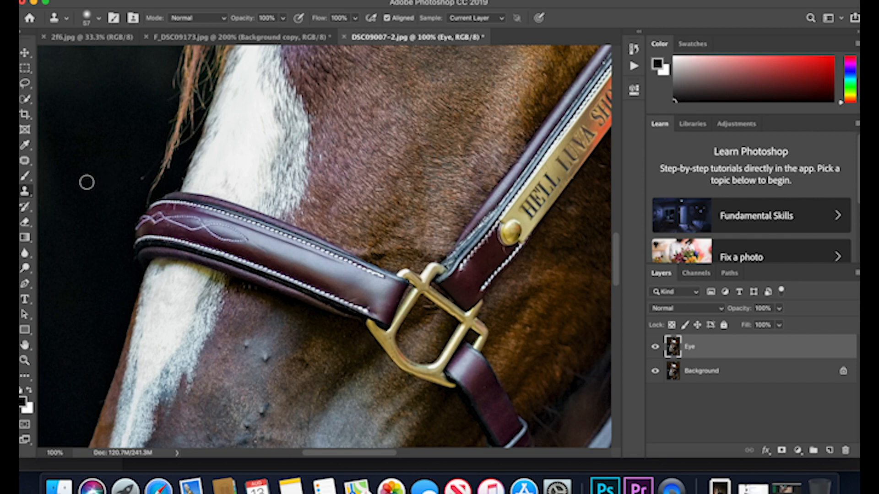
pyautogui.scroll(20, 87, 183)
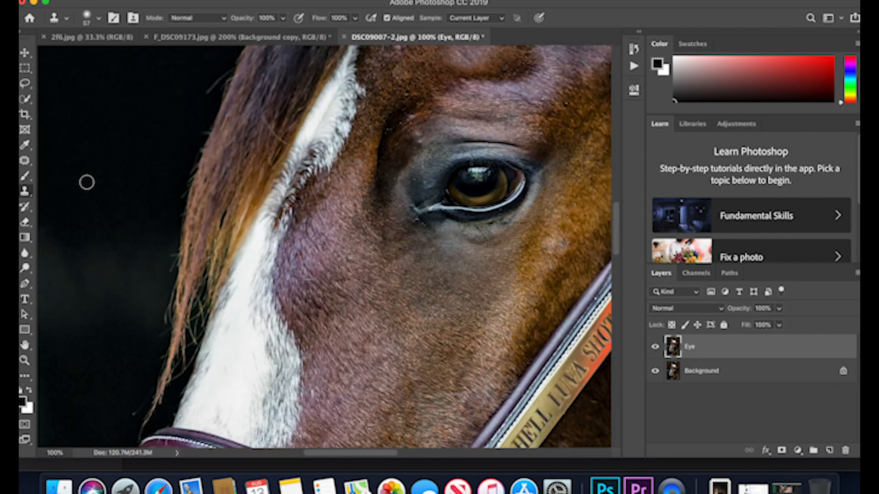
# Clone out the dark spots on the brow above the eye's outer corner with the Clone Stamp tool.
pyautogui.scroll(8, 86, 182)
pyautogui.hscroll(10, 86, 183)
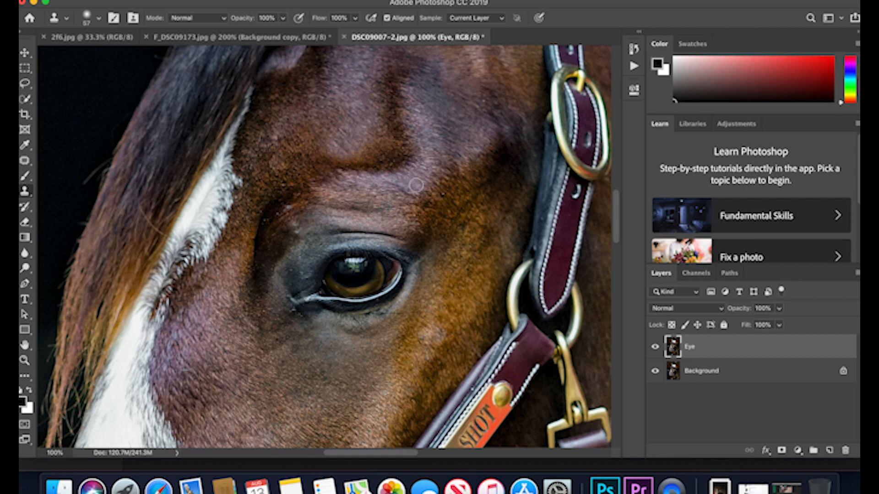
pyautogui.click(447, 197)
# Patch the pale specks on the brow above the eye's inner corner with clean nearby coat using the Patch tool.
pyautogui.click(26, 162)
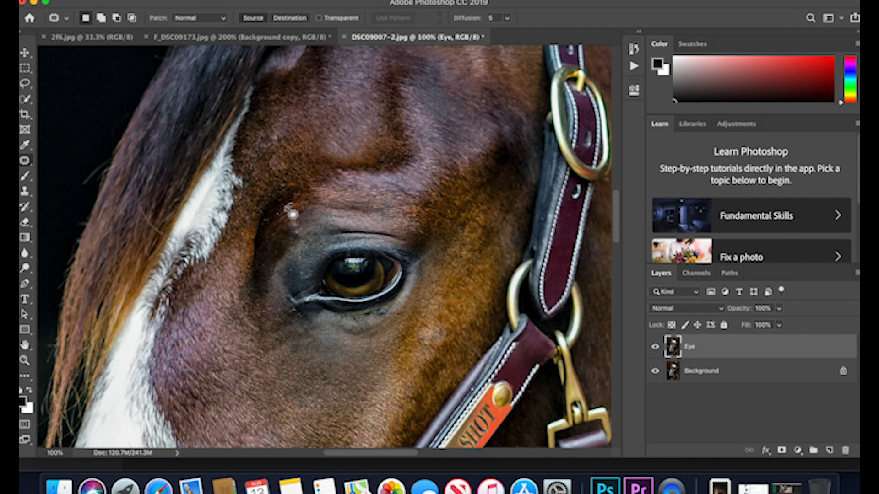
pyautogui.moveTo(286, 216); pyautogui.dragTo(292, 205)
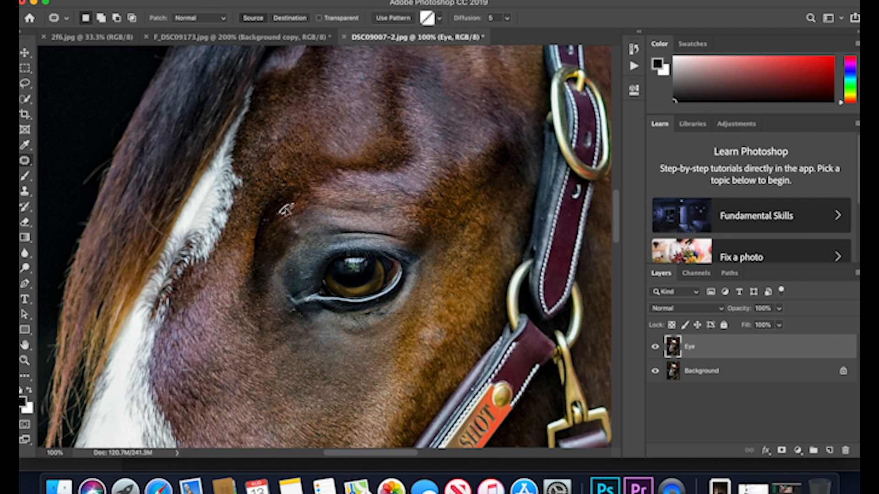
pyautogui.moveTo(284, 209); pyautogui.dragTo(280, 214)
pyautogui.press('super+d')
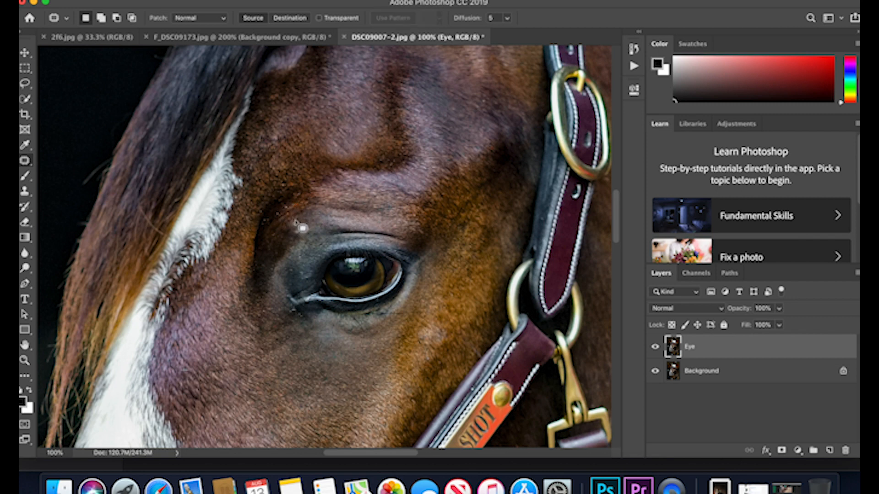
pyautogui.moveTo(299, 224); pyautogui.dragTo(288, 231)
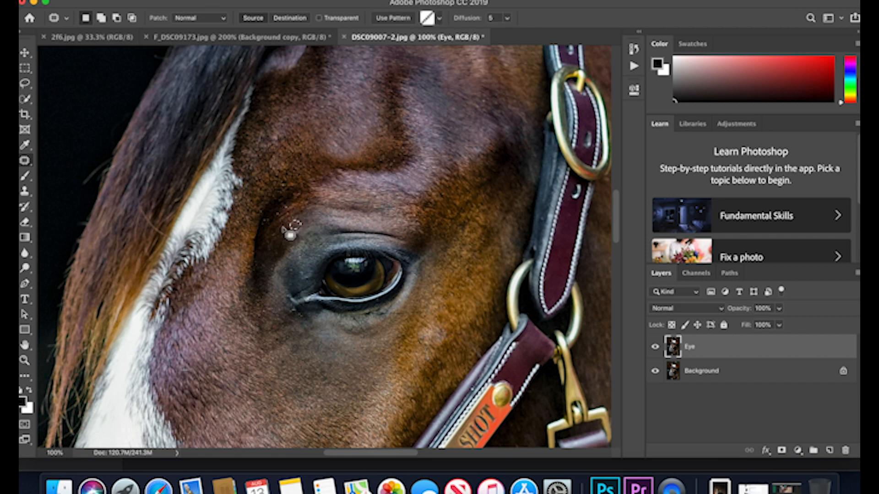
pyautogui.moveTo(299, 232)
pyautogui.mouseDown()
pyautogui.moveTo(290, 233)
pyautogui.moveTo(305, 240)
pyautogui.moveTo(296, 230)
pyautogui.mouseUp()
pyautogui.click(332, 232)
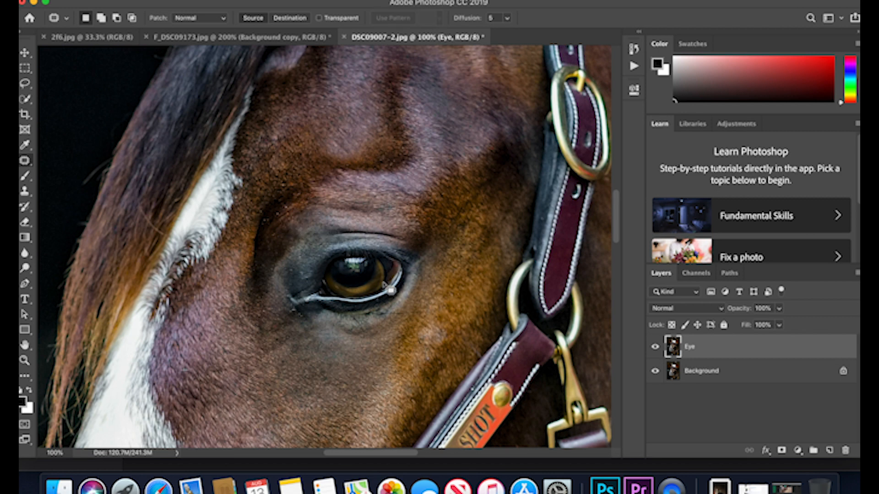
# Patch the small blemish just below the eye's inner corner with clean coat from beneath the eye.
pyautogui.scroll(-3, 323, 345)
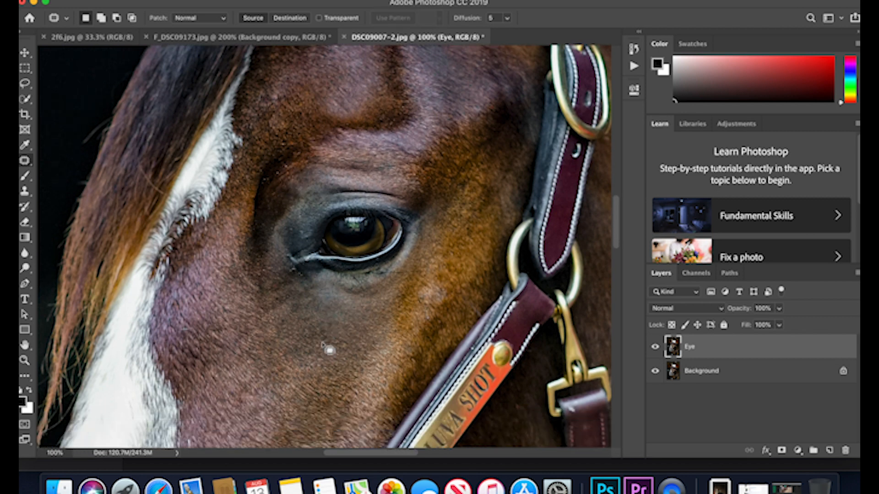
pyautogui.scroll(-9, 323, 346)
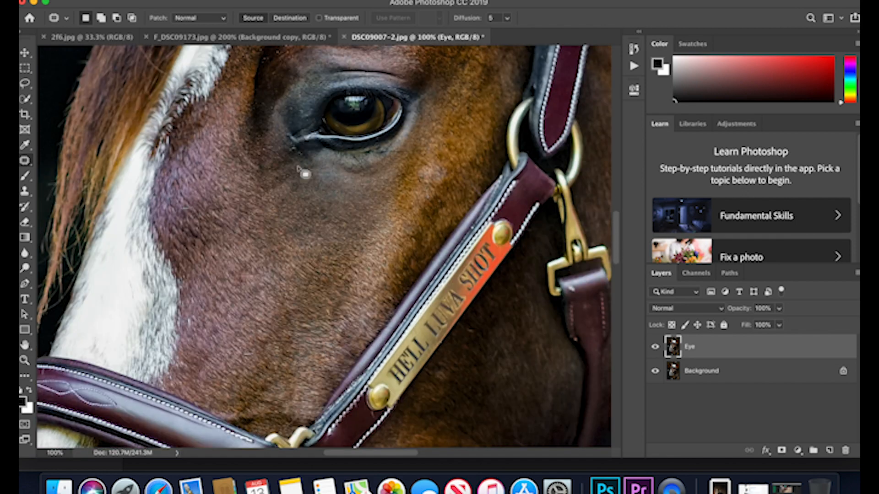
pyautogui.moveTo(293, 146); pyautogui.dragTo(293, 148)
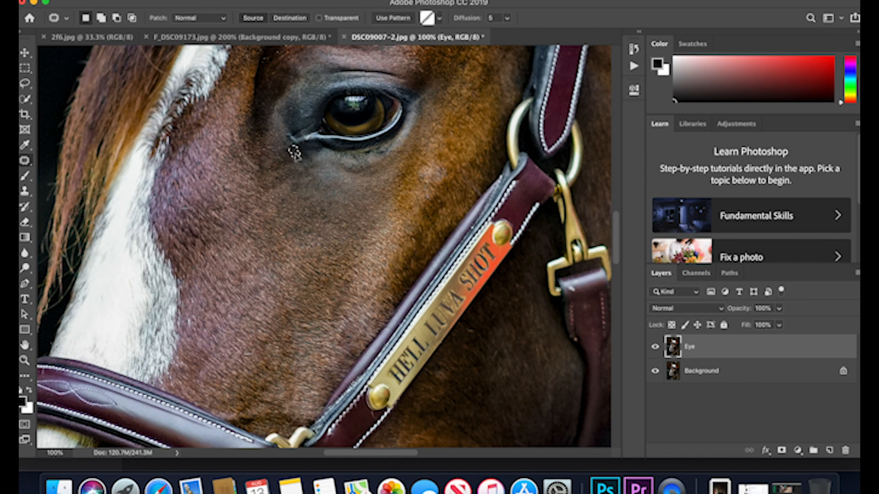
pyautogui.moveTo(294, 151); pyautogui.dragTo(327, 174)
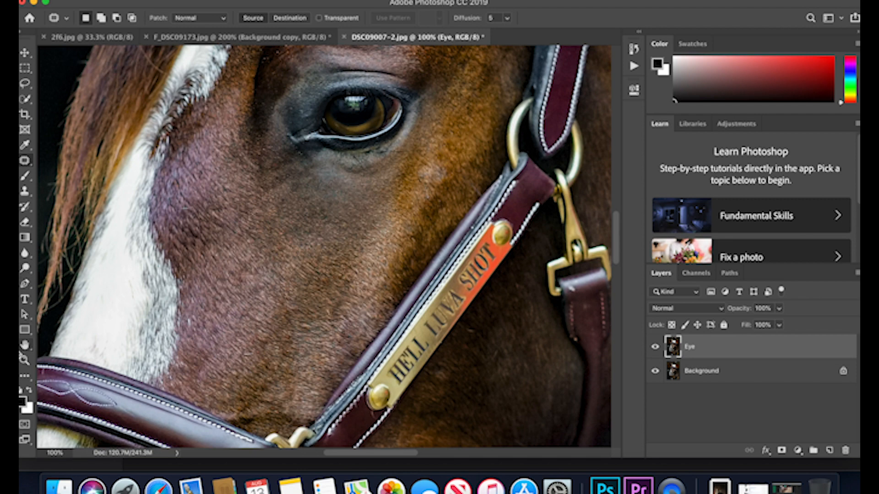
# At 400% zoom, clone out the pale specks below the eye's inner corner with a 15 px Clone Stamp brush.
pyautogui.click(25, 360)
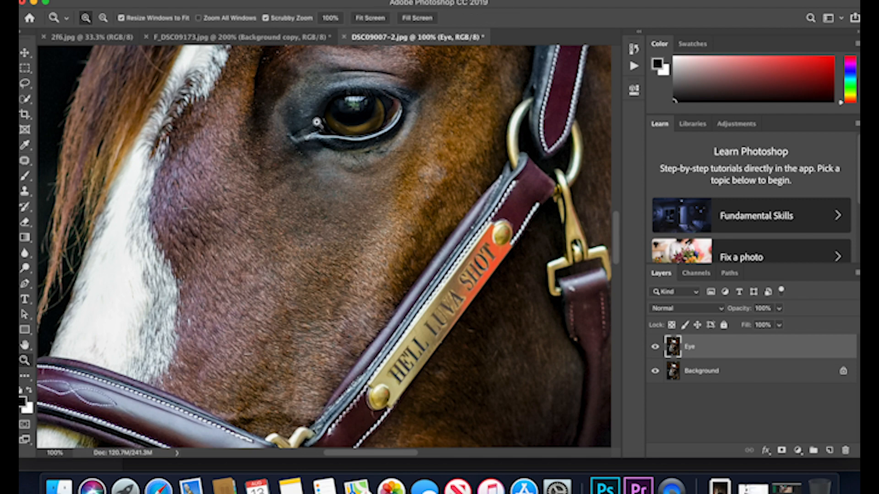
pyautogui.click(309, 134)
pyautogui.click(307, 133)
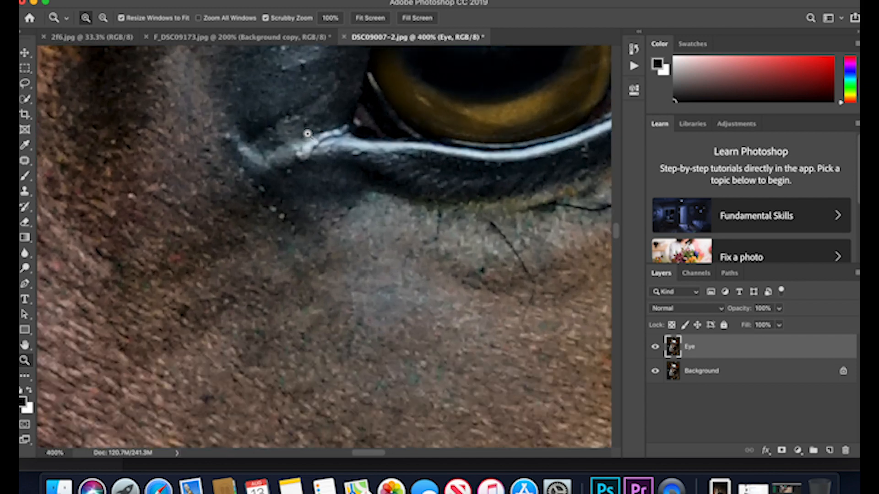
pyautogui.click(308, 133)
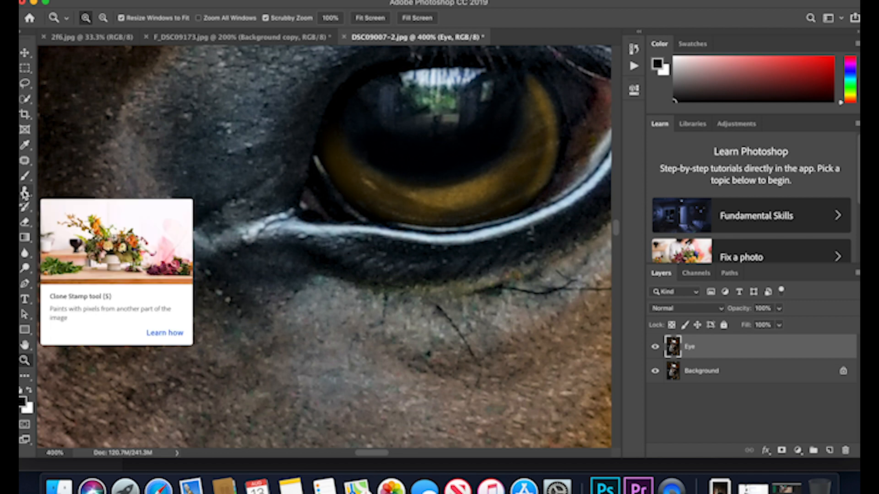
pyautogui.click(25, 192)
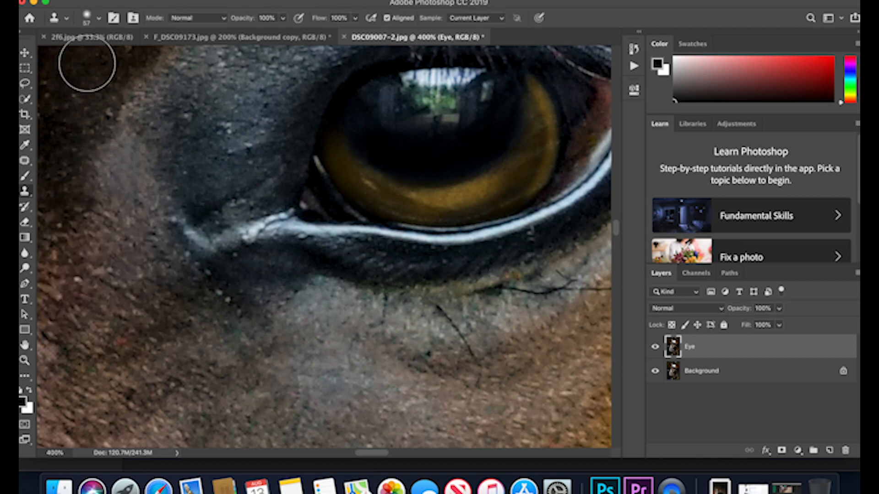
pyautogui.click(91, 19)
pyautogui.click(88, 55)
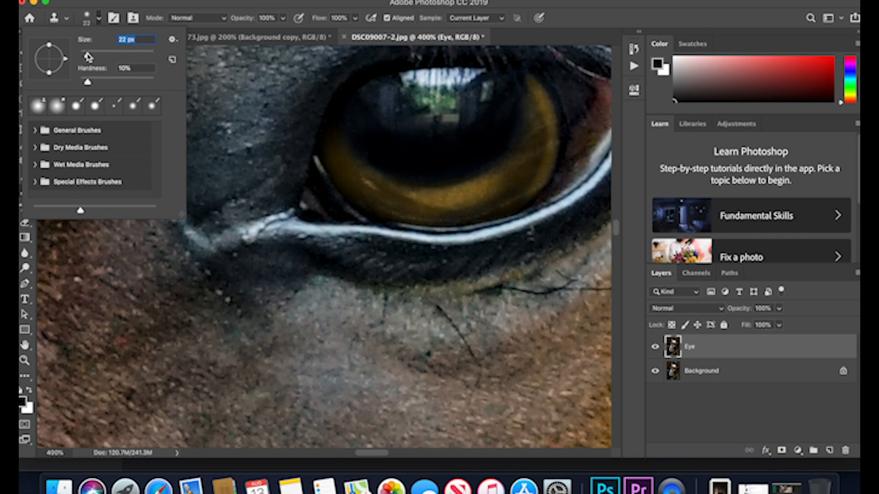
pyautogui.moveTo(87, 55); pyautogui.dragTo(85, 55)
pyautogui.keyDown('alt'); pyautogui.click(225, 283); pyautogui.keyUp('alt')
pyautogui.click(222, 290)
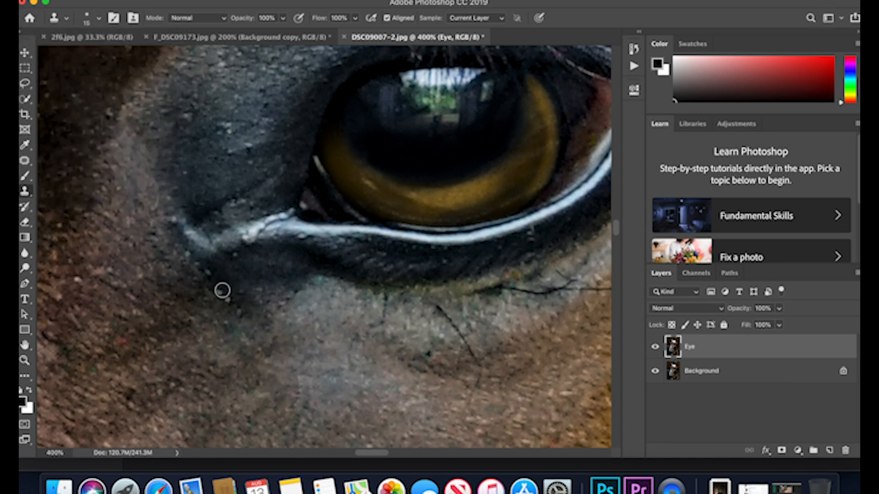
pyautogui.click(227, 299)
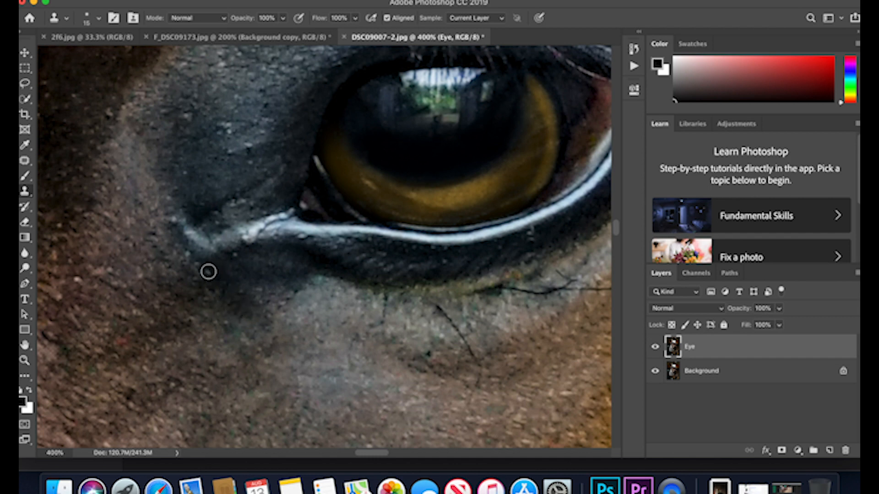
# Clone over the rough, cracked marks along the pale rim at the eye's inner corner to smooth it.
pyautogui.click(235, 239)
pyautogui.click(240, 235)
pyautogui.click(252, 234)
pyautogui.keyDown('alt'); pyautogui.click(234, 246); pyautogui.keyUp('alt')
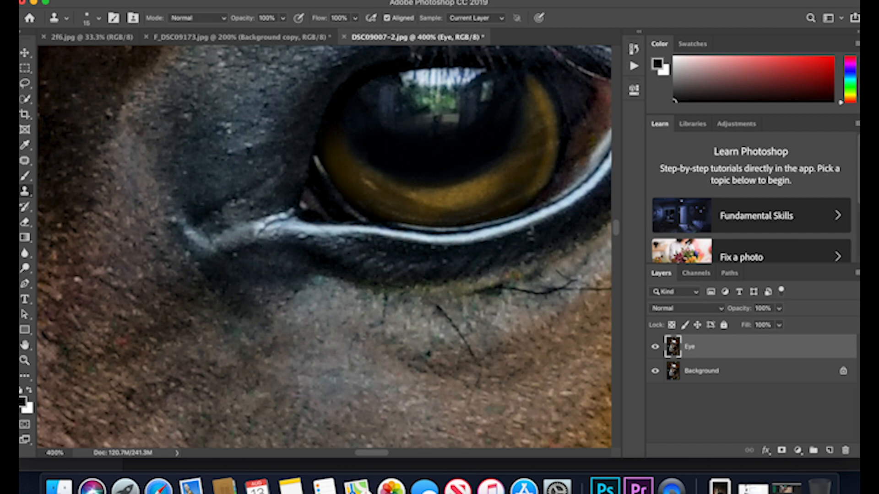
pyautogui.keyDown('alt'); pyautogui.click(272, 233); pyautogui.keyUp('alt')
pyautogui.click(257, 234)
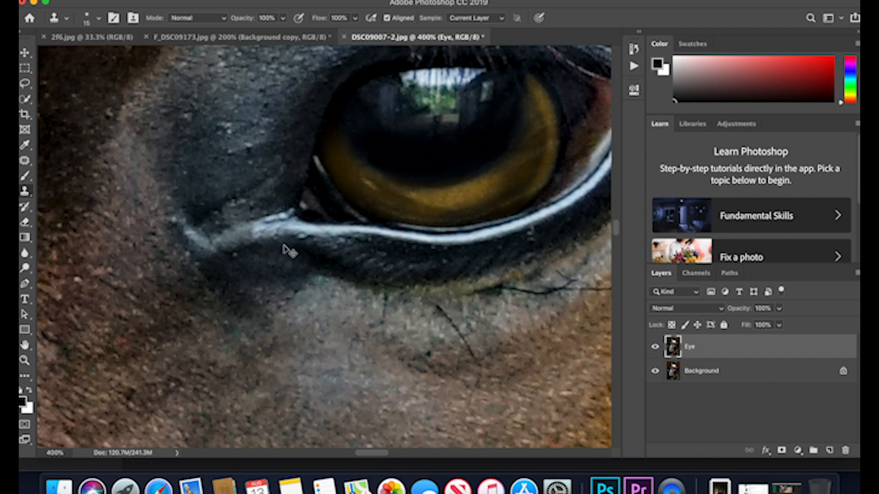
pyautogui.keyDown('alt'); pyautogui.click(255, 220); pyautogui.keyUp('alt')
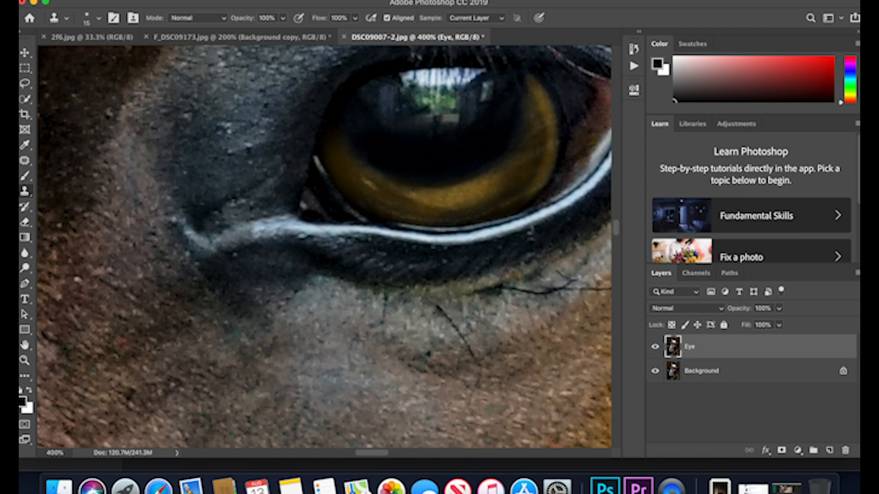
# Reduce the Clone Stamp brush to 9 px and touch up the dark dot on the pale rim near the inner corner.
pyautogui.click(90, 18)
pyautogui.moveTo(86, 57); pyautogui.dragTo(86, 56)
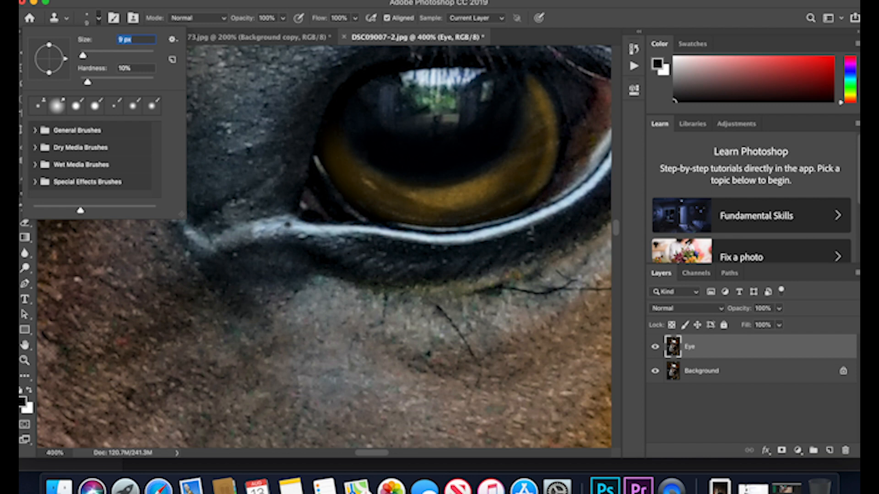
pyautogui.keyDown('alt'); pyautogui.click(277, 225); pyautogui.keyUp('alt')
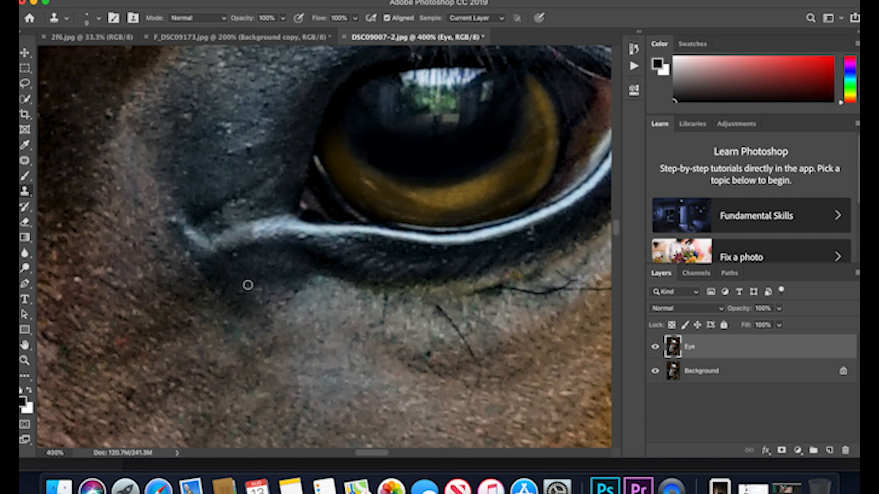
# Examine the lower lid, outer corner and lashes of the eye up close for remaining flaws.
pyautogui.hscroll(5, 247, 286)
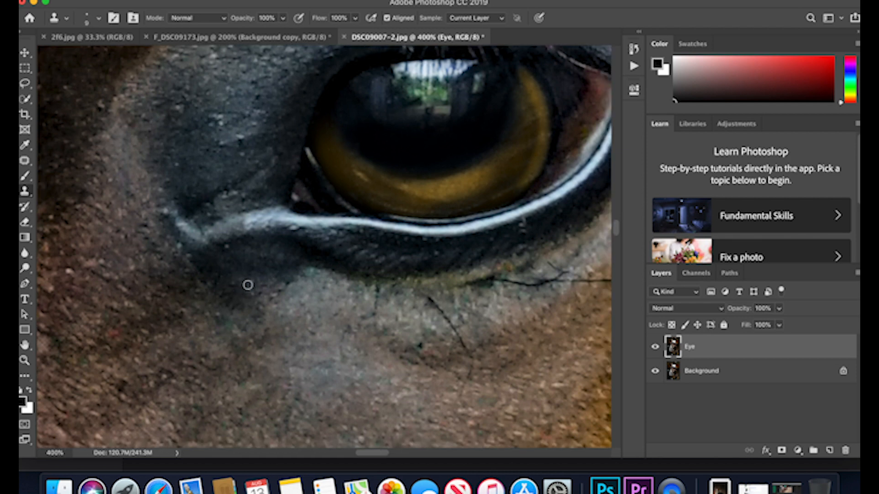
pyautogui.hscroll(2, 248, 286)
pyautogui.scroll(1, 248, 285)
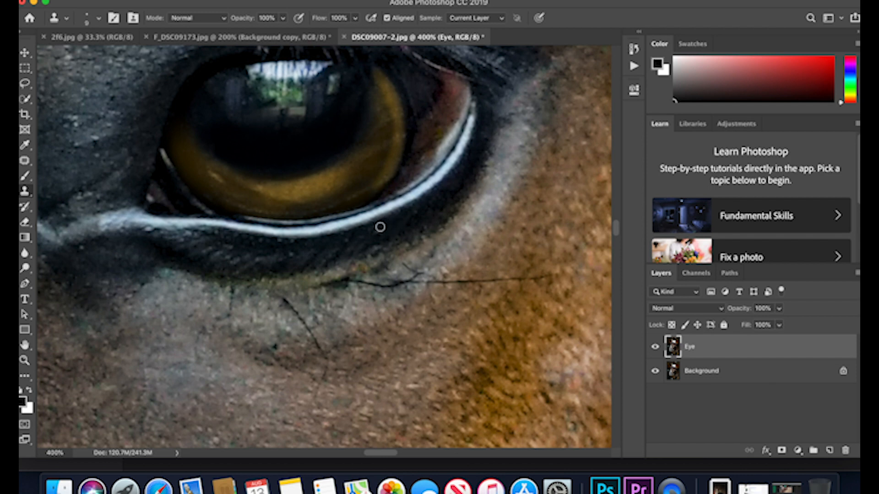
pyautogui.scroll(5, 379, 233)
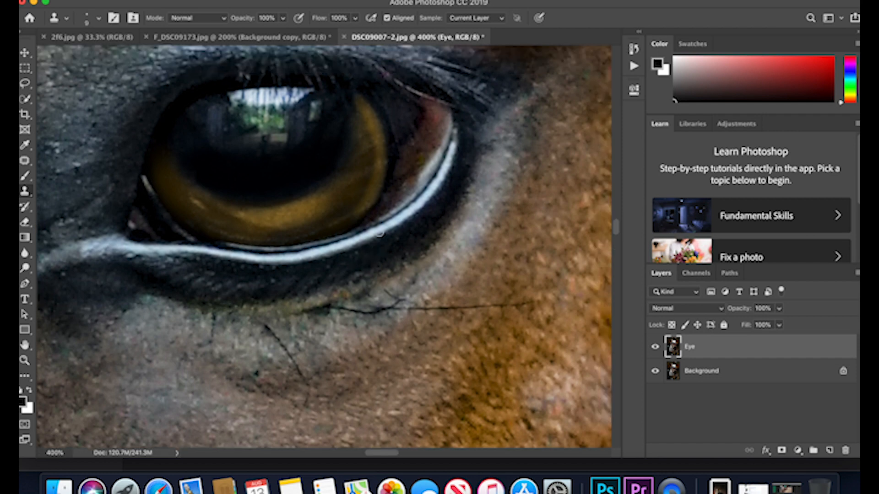
pyautogui.hscroll(-5, 379, 232)
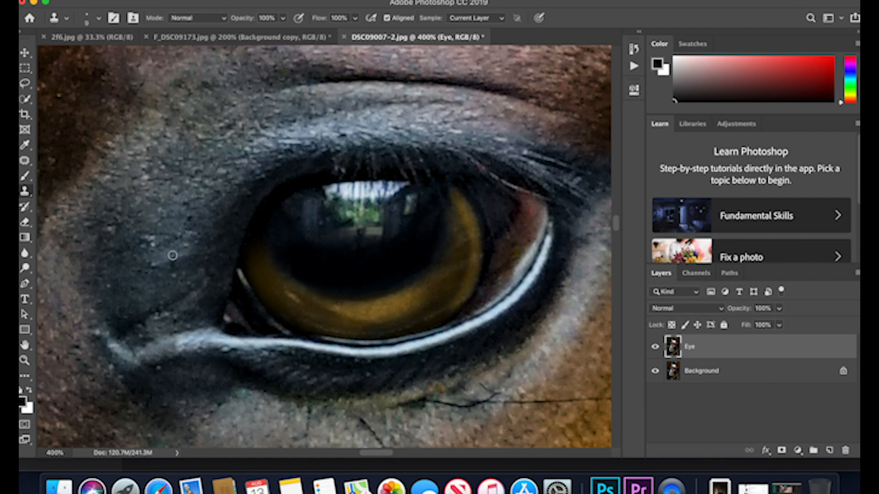
# Review the retouched head from the ears to the muzzle at 50%, and fit the whole portrait on screen.
pyautogui.click(26, 361)
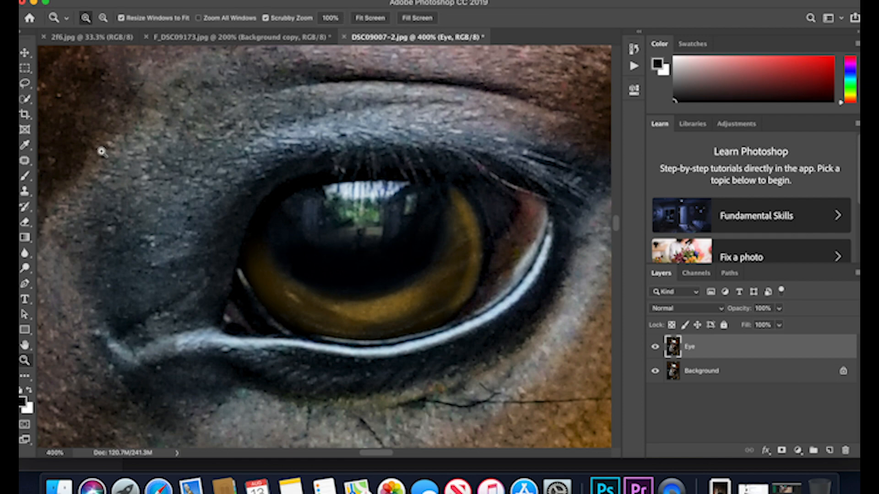
pyautogui.click(103, 19)
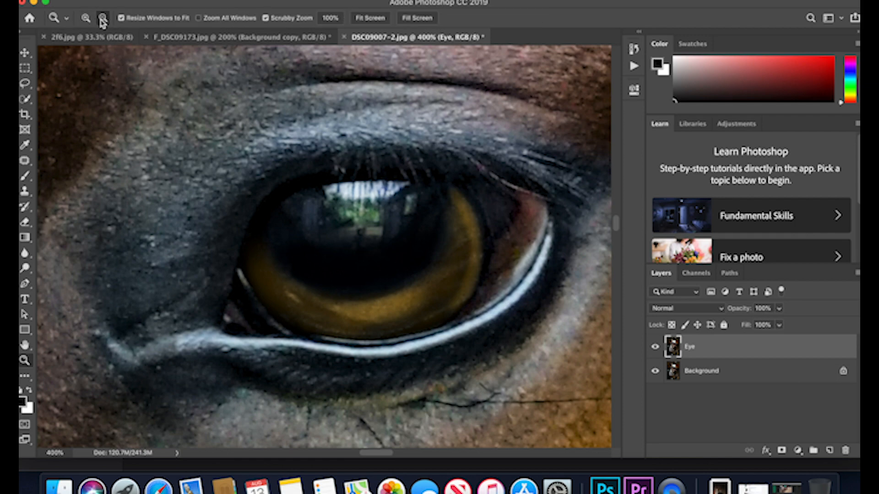
pyautogui.click(316, 142)
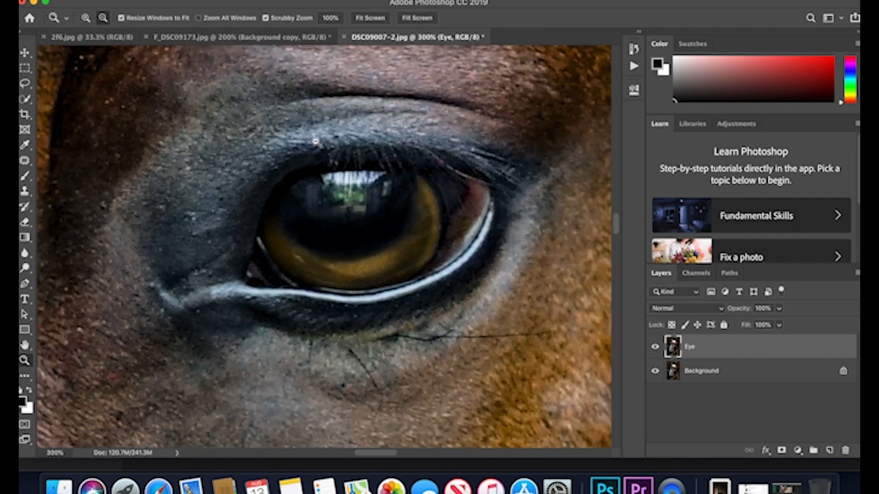
pyautogui.click(315, 141)
pyautogui.click(315, 141)
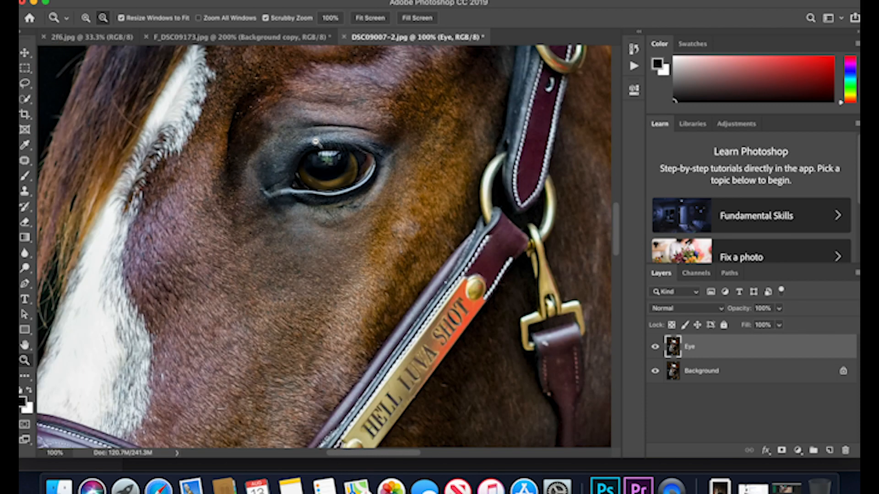
pyautogui.click(315, 141)
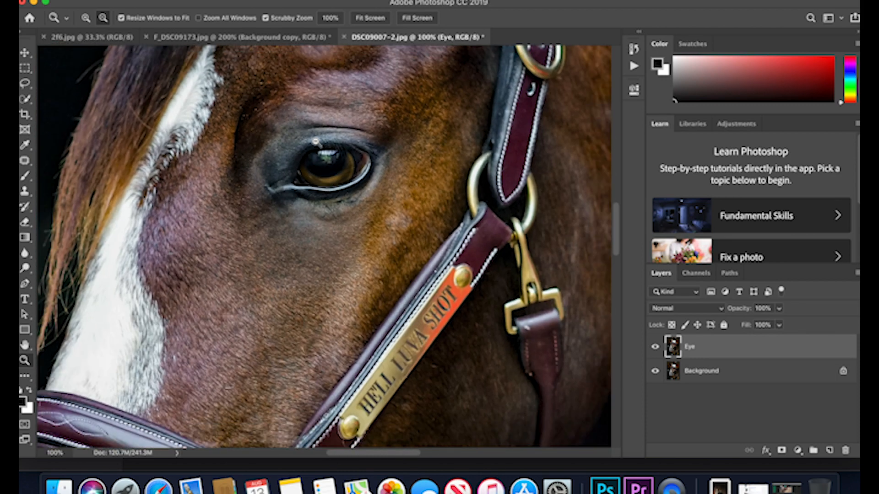
pyautogui.click(315, 141)
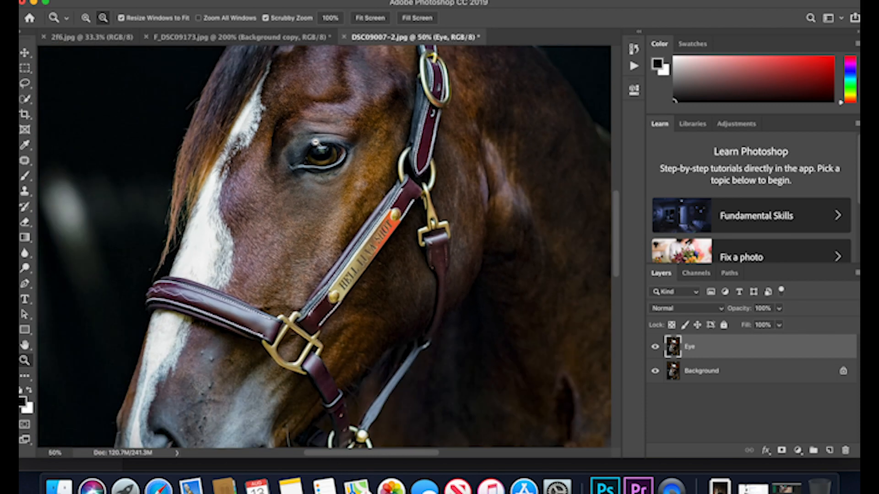
pyautogui.scroll(1, 315, 142)
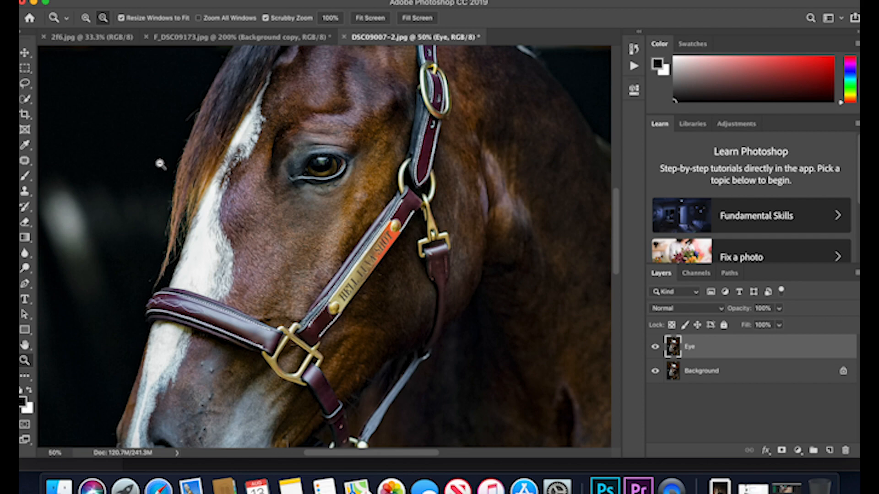
pyautogui.scroll(10, 160, 164)
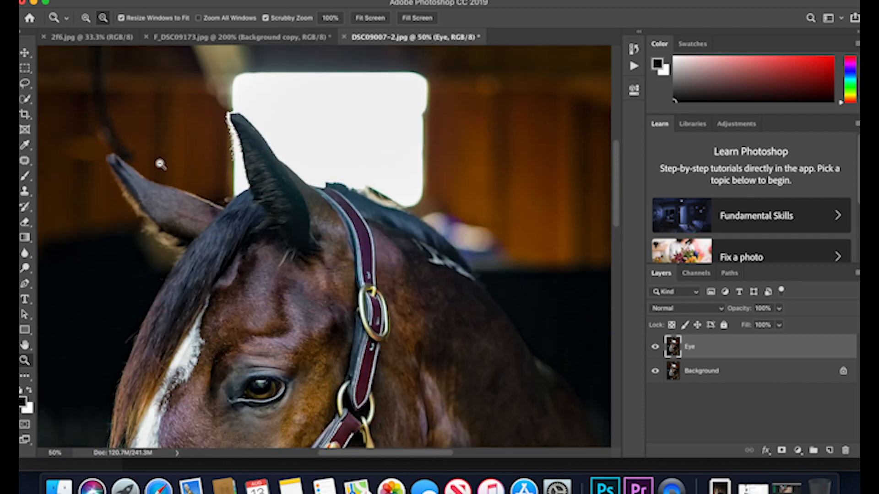
pyautogui.scroll(-15, 160, 164)
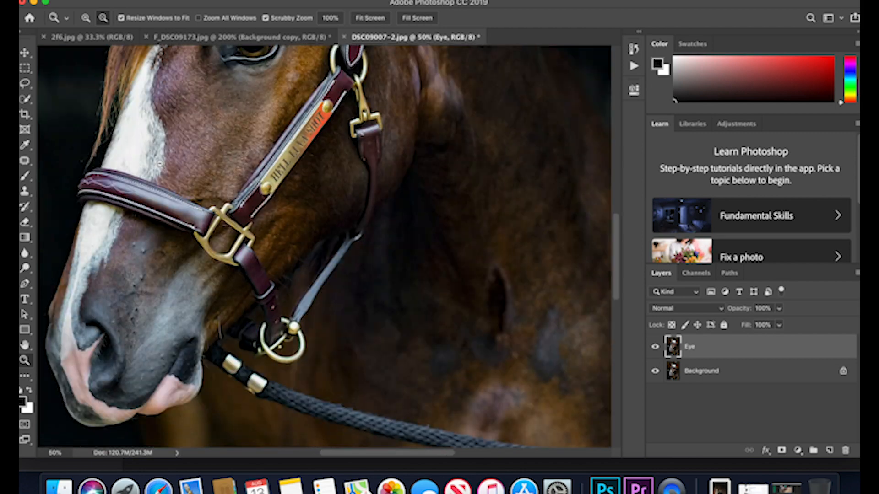
pyautogui.scroll(-3, 160, 164)
pyautogui.hscroll(-5, 159, 163)
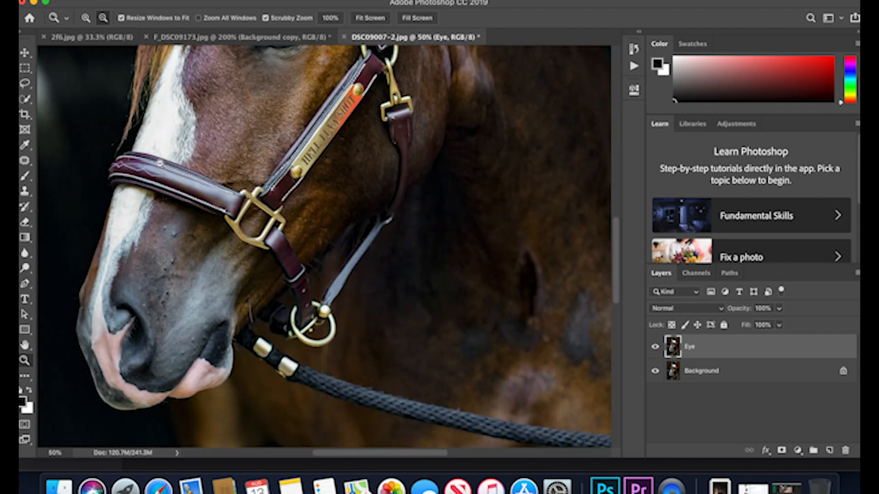
pyautogui.hscroll(-5, 323, 246)
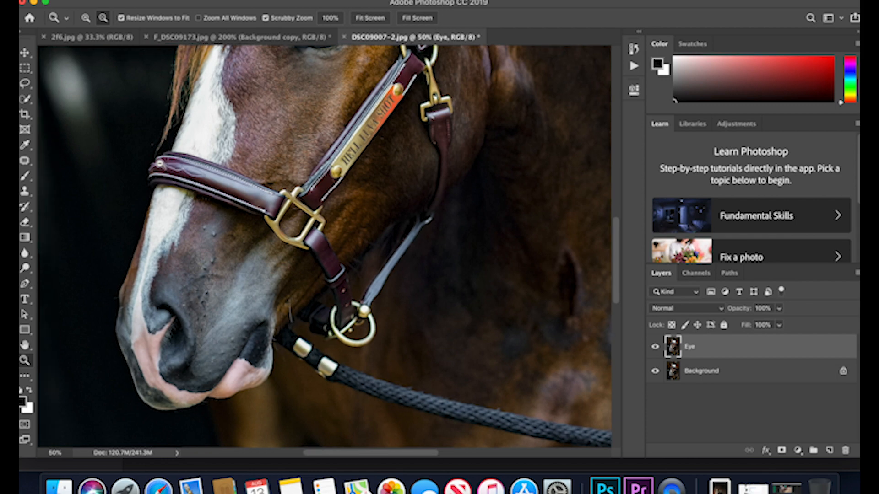
pyautogui.click(372, 18)
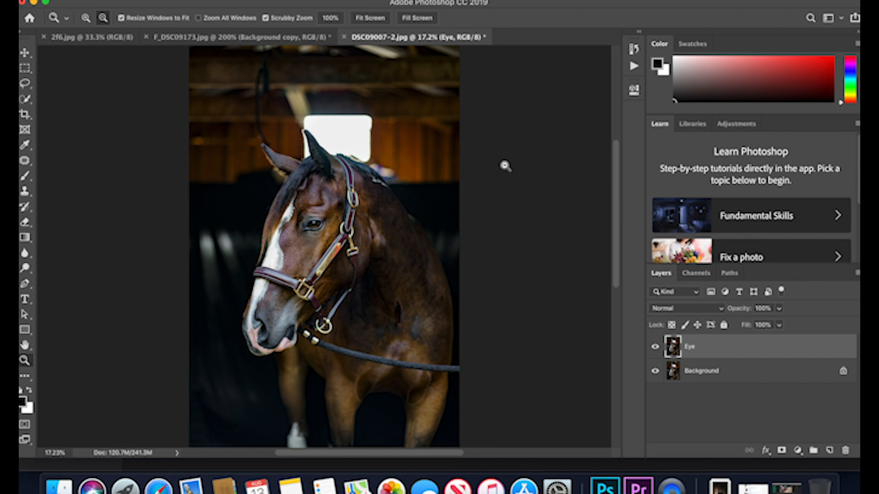
# Compare the portrait before and after retouching at 25% by repeatedly hiding and showing the Eye layer, leaving it visible.
pyautogui.scroll(-3, 505, 166)
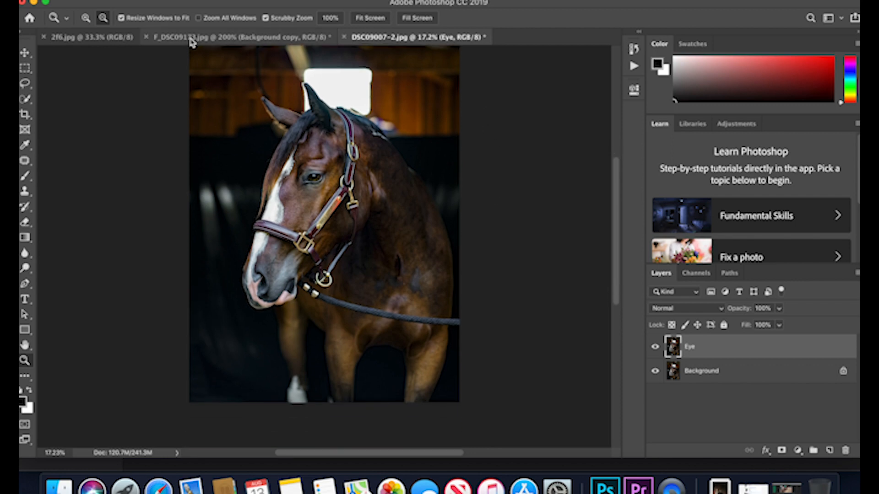
pyautogui.click(86, 18)
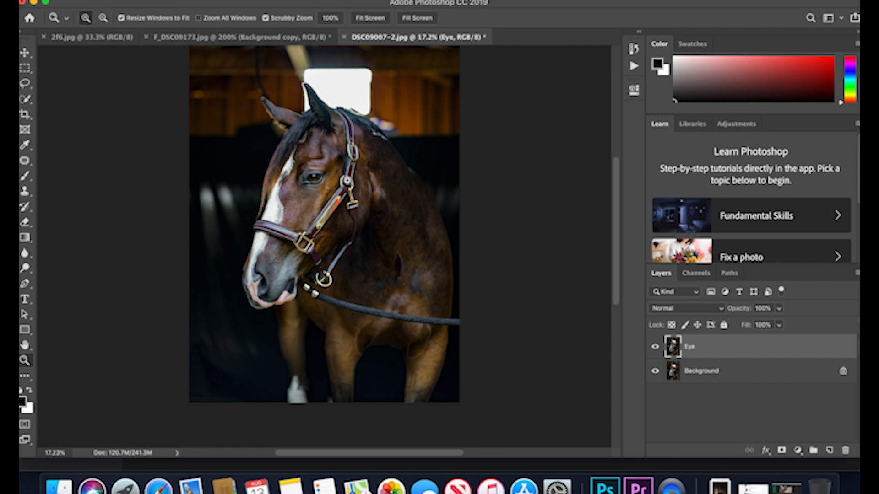
pyautogui.click(347, 179)
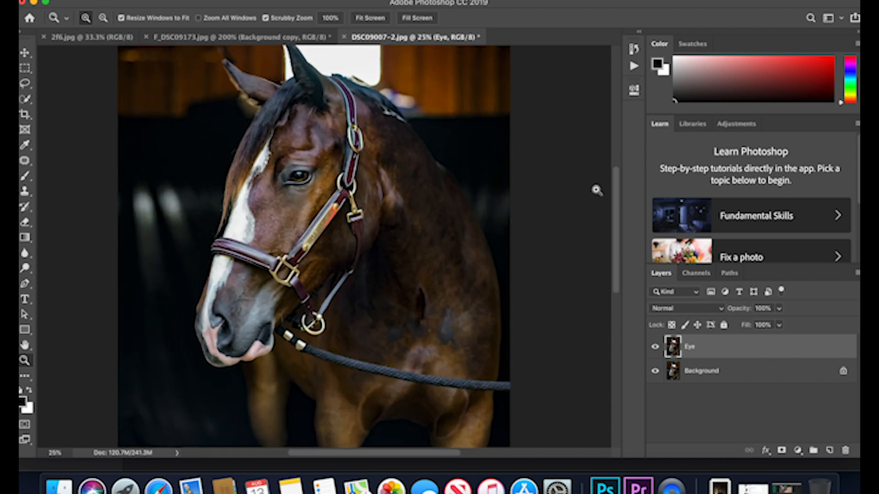
pyautogui.click(655, 350)
pyautogui.click(656, 349)
pyautogui.click(655, 350)
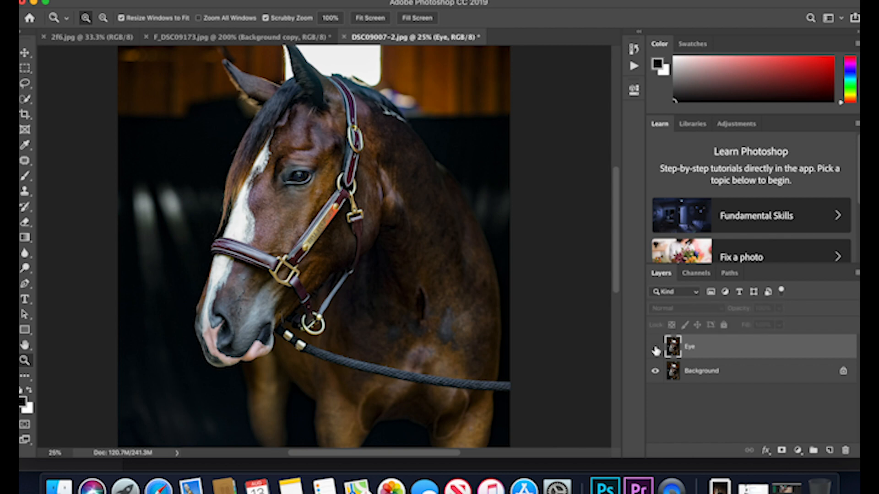
pyautogui.click(655, 350)
pyautogui.click(656, 351)
pyautogui.click(655, 350)
pyautogui.click(655, 350)
pyautogui.click(656, 351)
pyautogui.click(656, 350)
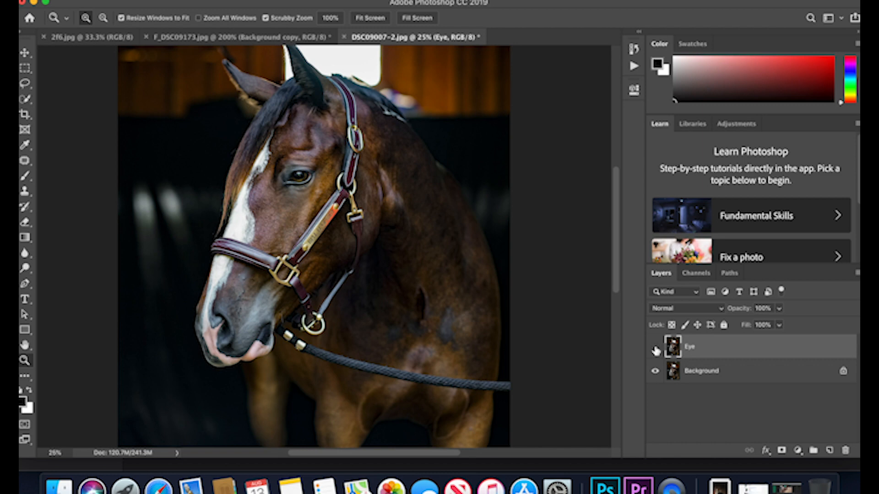
pyautogui.click(655, 350)
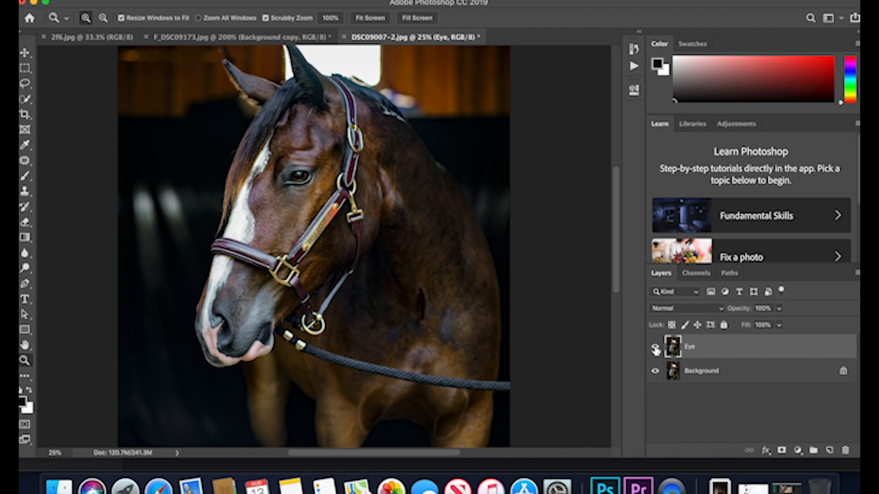